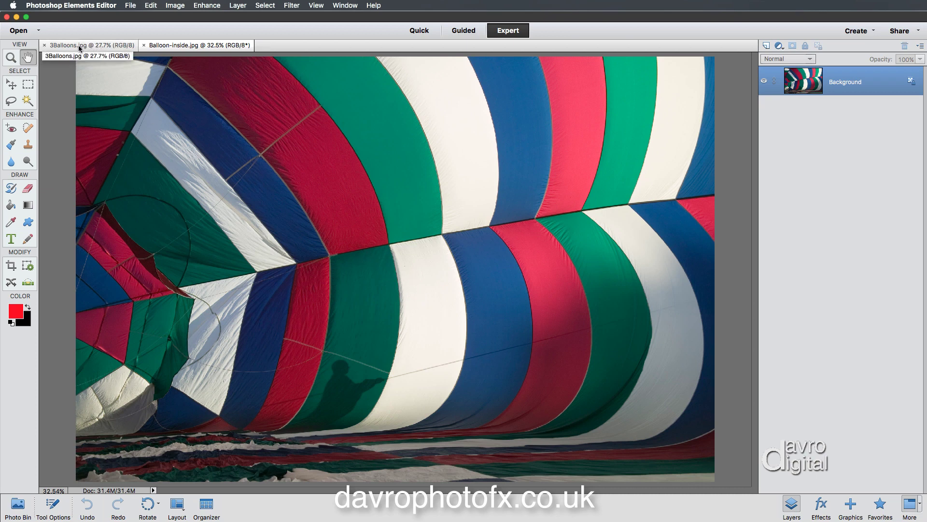
Step: Select the entire 3Balloons.jpg image and copy it
left_click(96, 45)
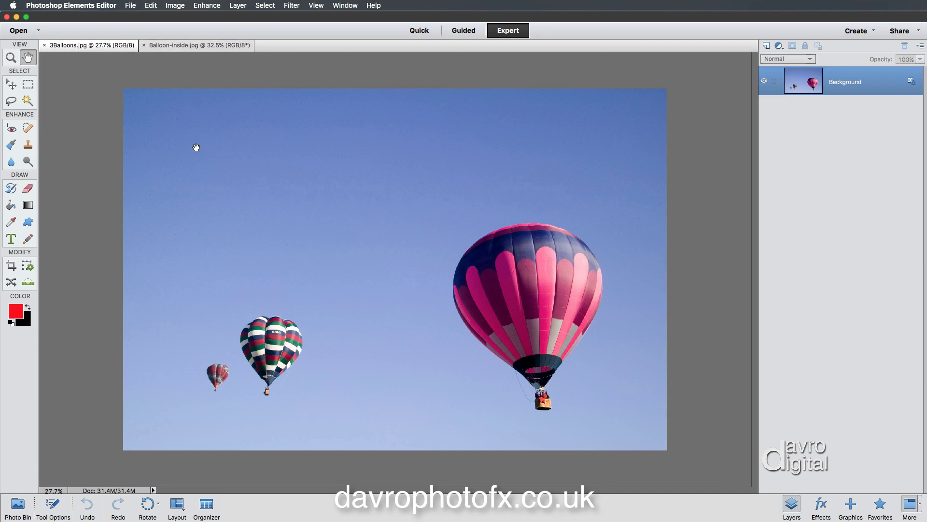
left_click(175, 46)
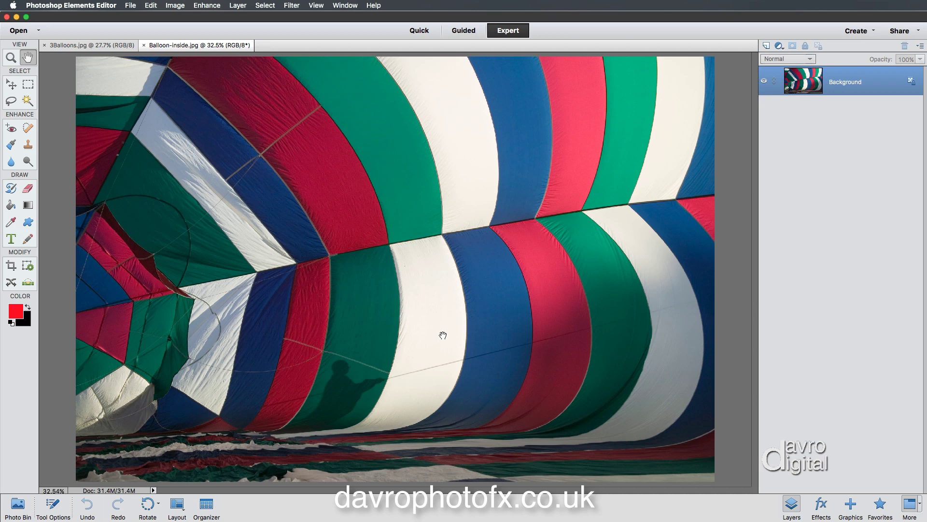
left_click(95, 46)
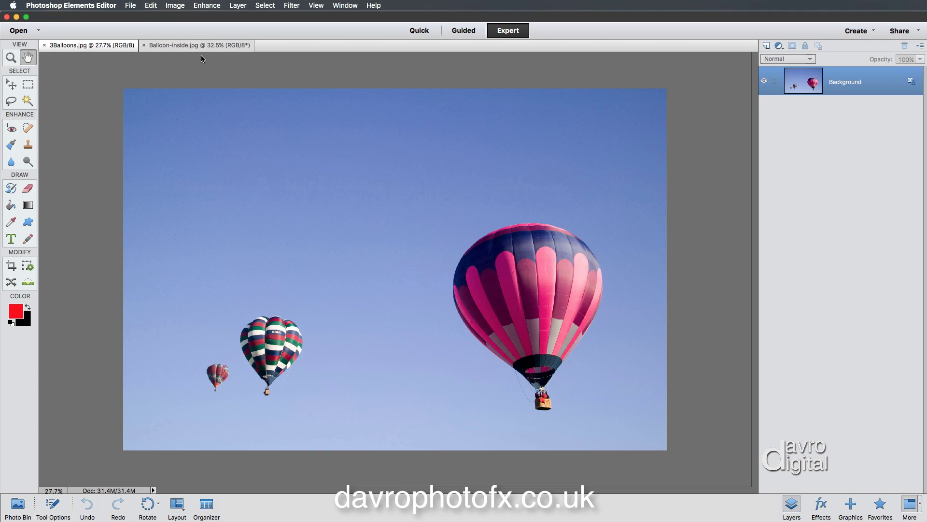
left_click(264, 5)
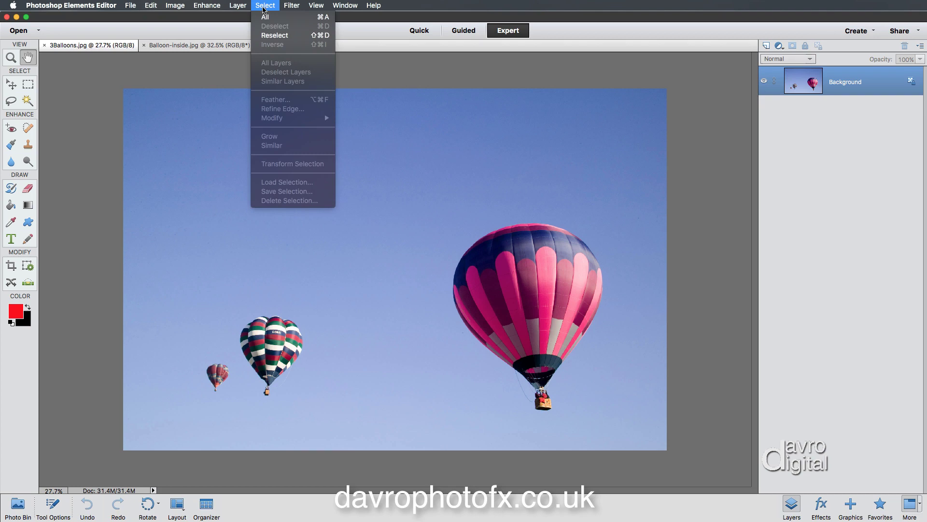
left_click(278, 21)
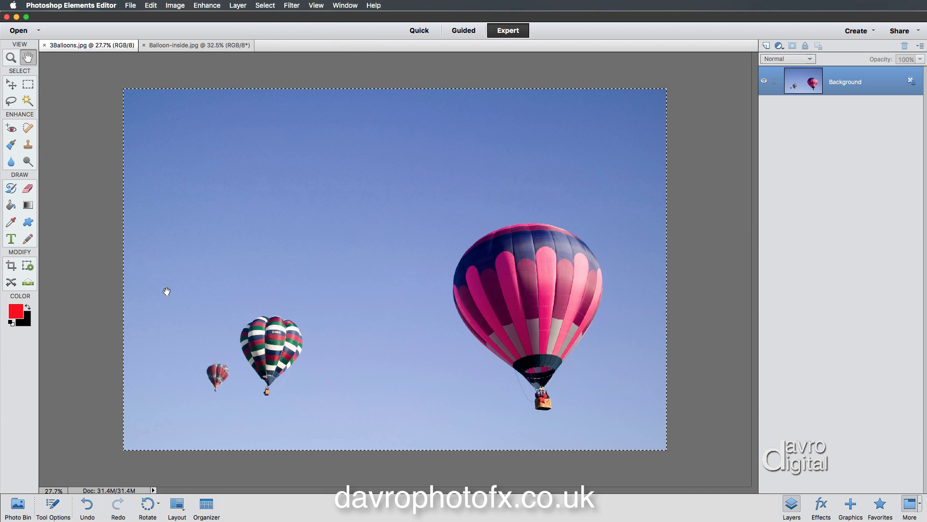
left_click(149, 6)
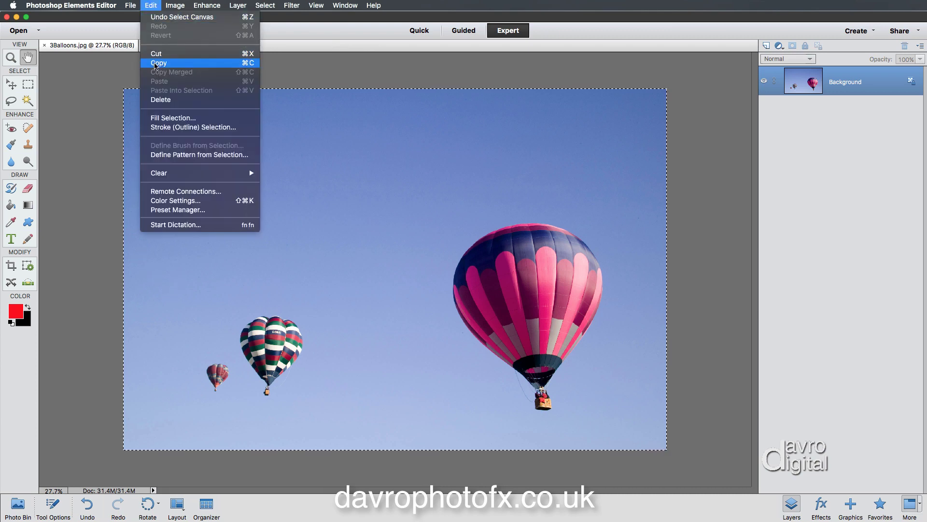
left_click(155, 63)
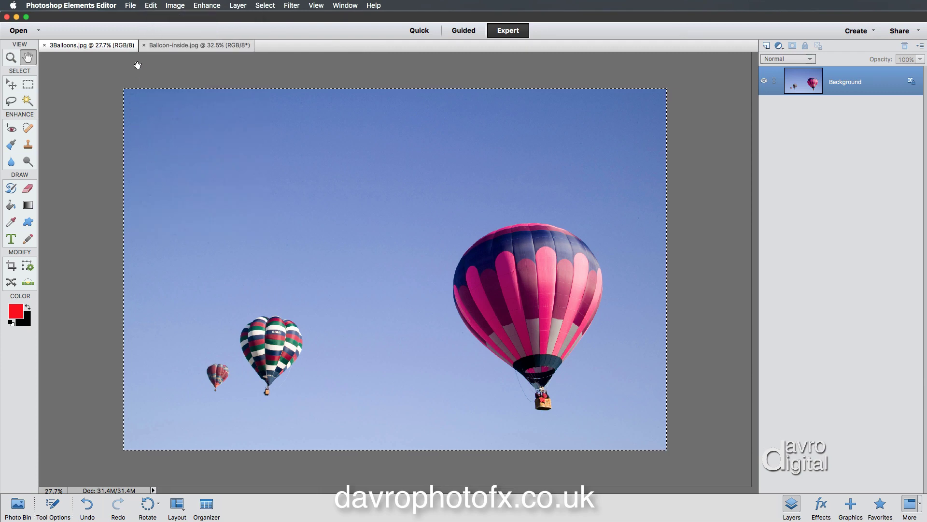
Step: Paste the copied balloon picture into Balloon-inside.jpg as a new layer
left_click(167, 46)
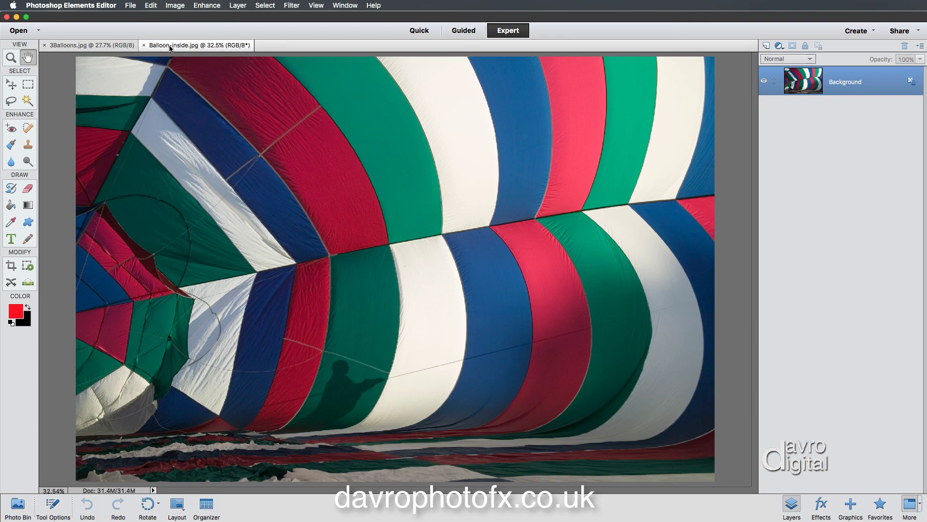
left_click(150, 7)
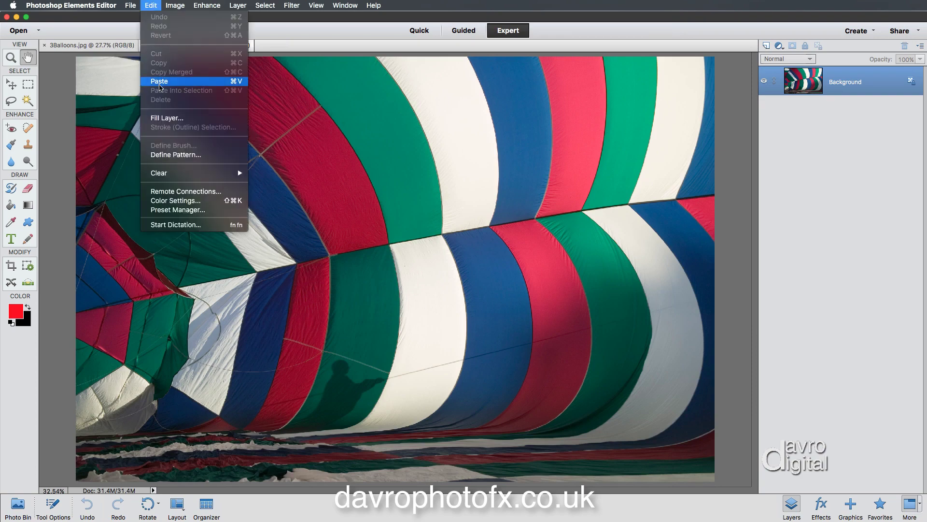
left_click(160, 85)
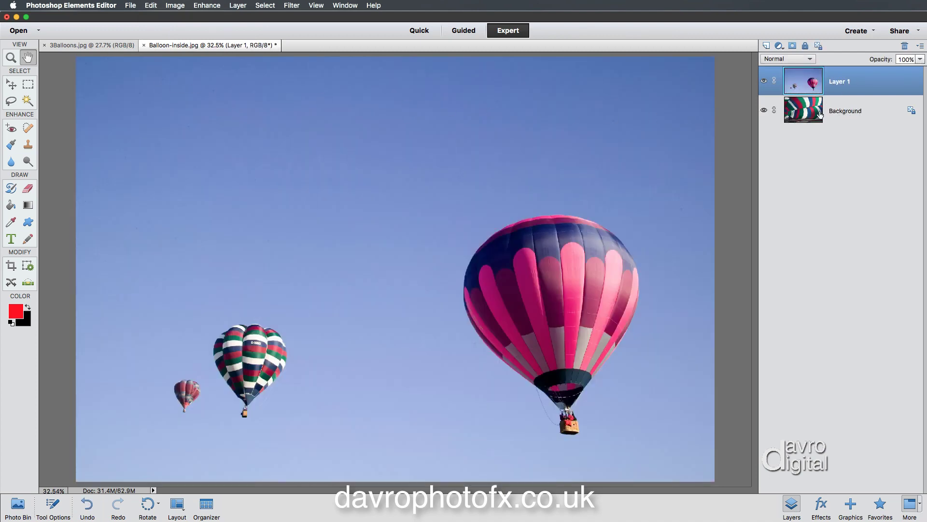
Step: Check the pasted layer by hiding and showing it, and delete it from Balloon-inside.jpg
left_click(764, 82)
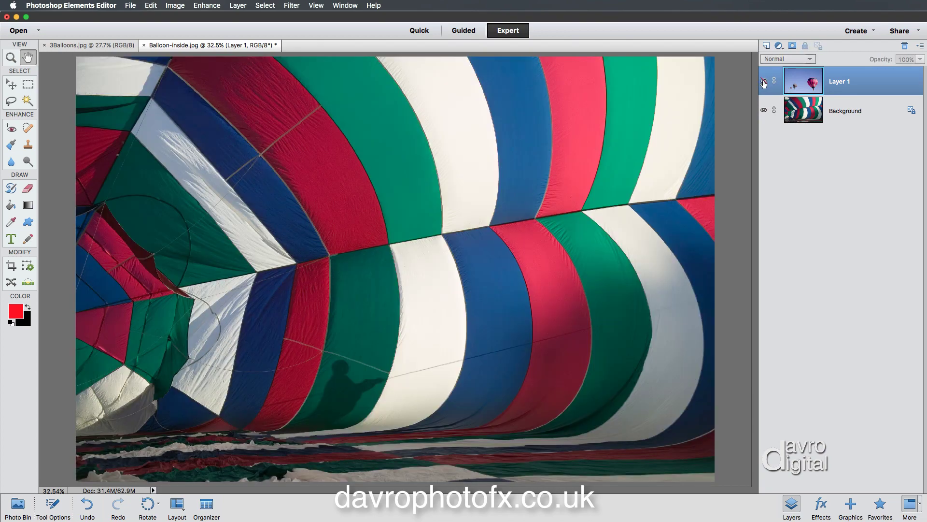
left_click(764, 82)
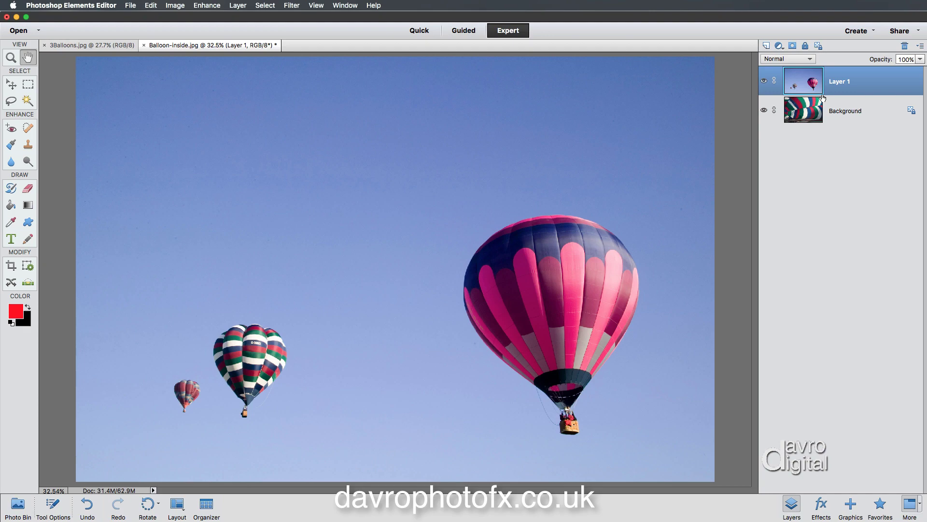
key("Delete")
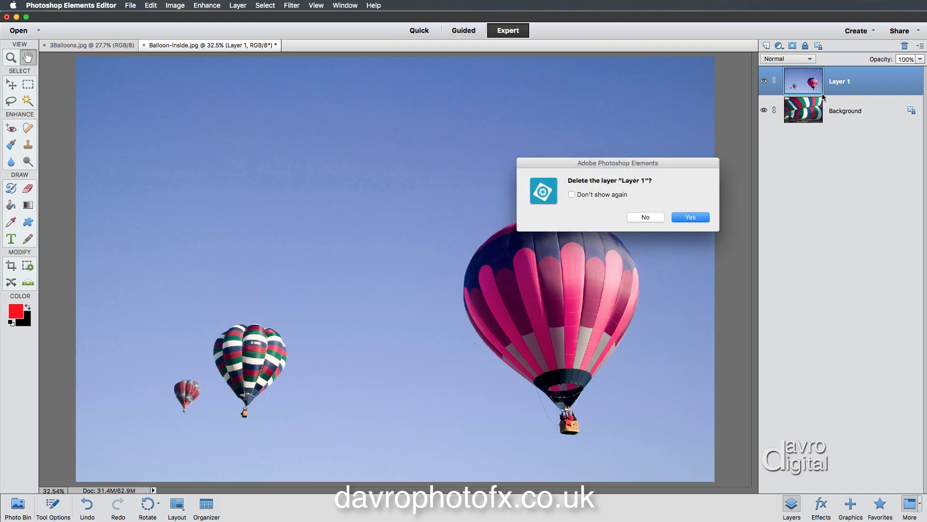
left_click(691, 219)
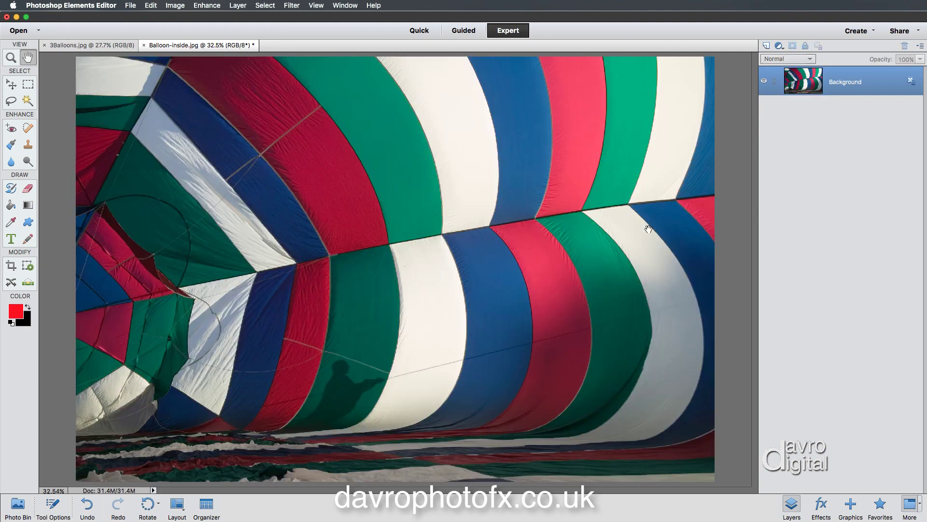
Step: Add 3Balloons.jpg from the open files as a layer over the Balloon-inside.jpg background, and check it by hiding and showing it
left_click(16, 509)
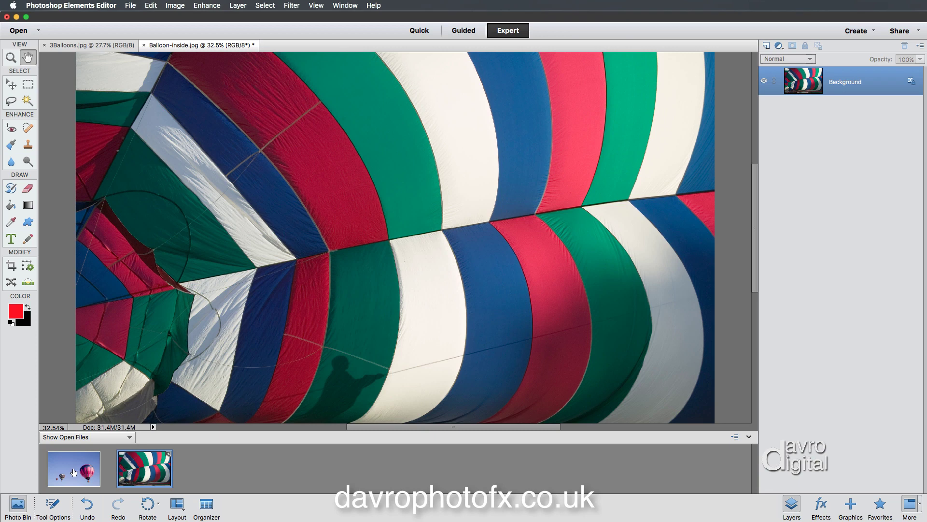
left_click_drag(74, 472, 262, 261)
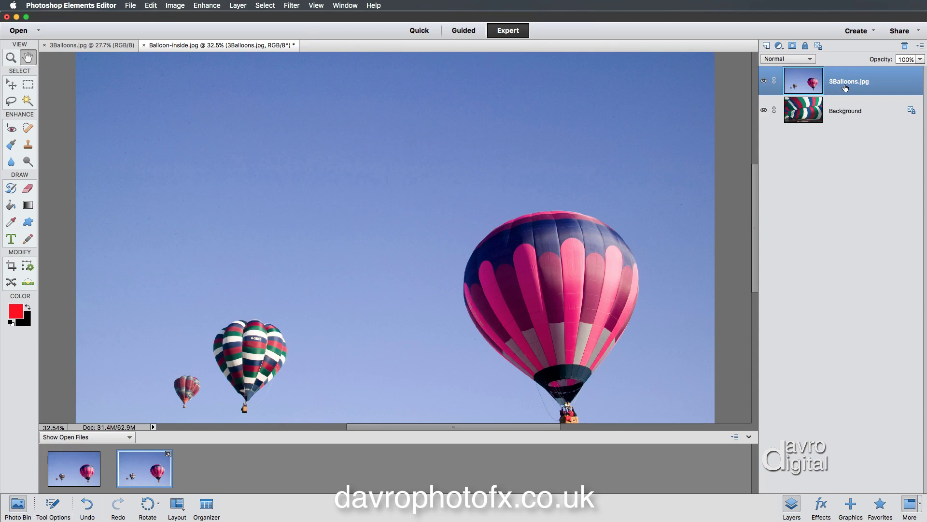
left_click(764, 82)
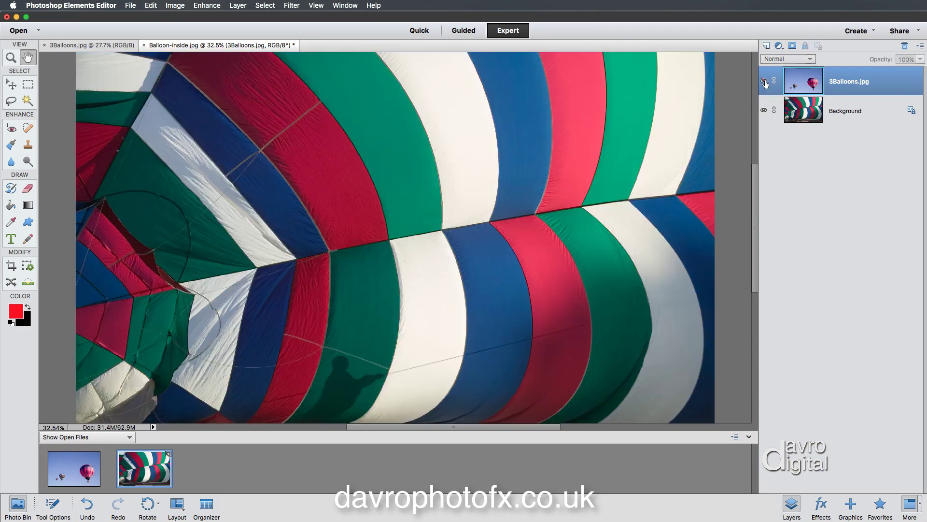
left_click(764, 81)
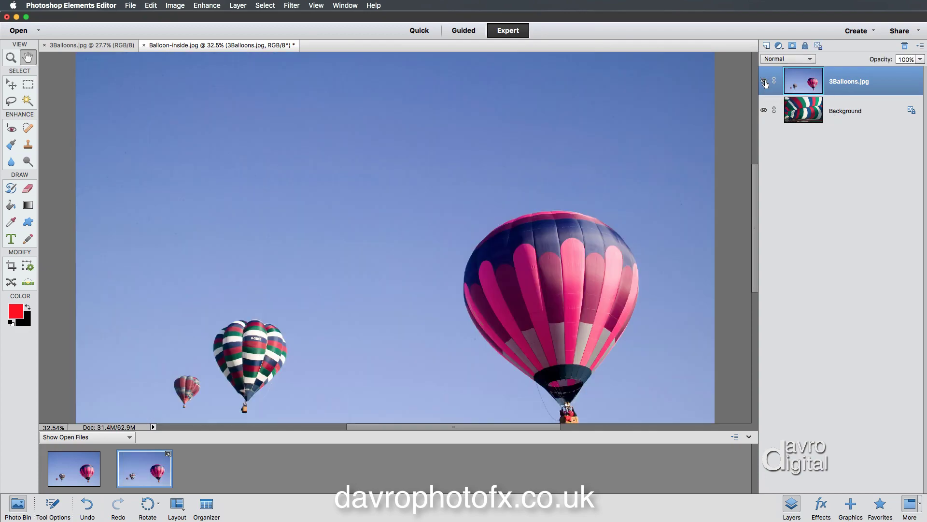
left_click(16, 505)
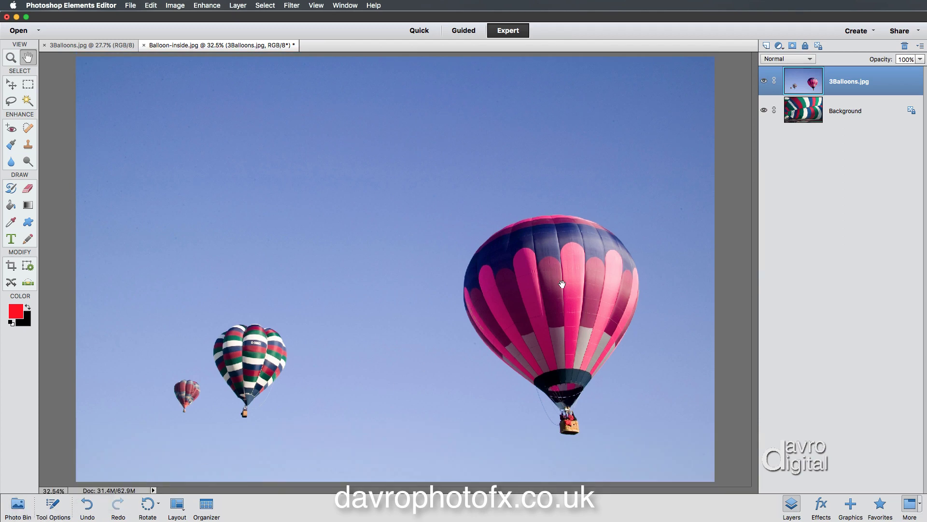
Step: Make the Background layer active and hide the 3Balloons.jpg layer
left_click(837, 109)
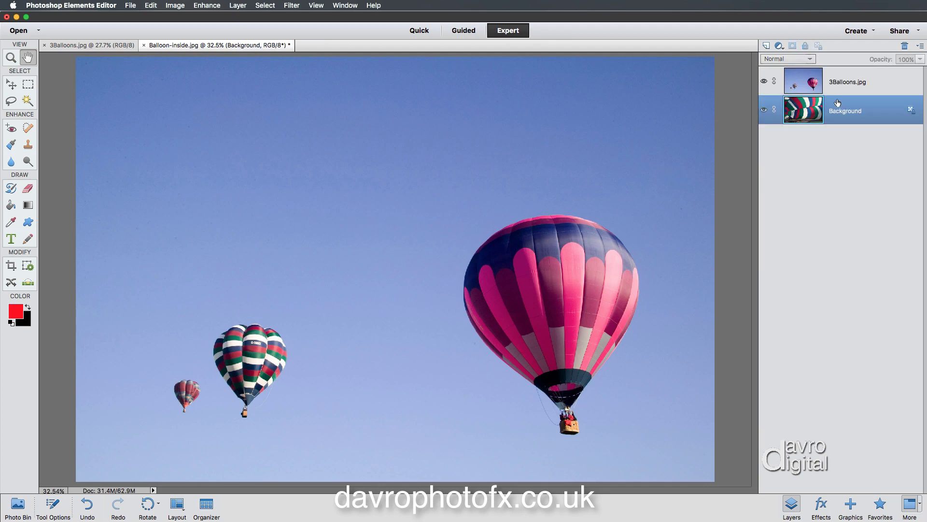
left_click(763, 82)
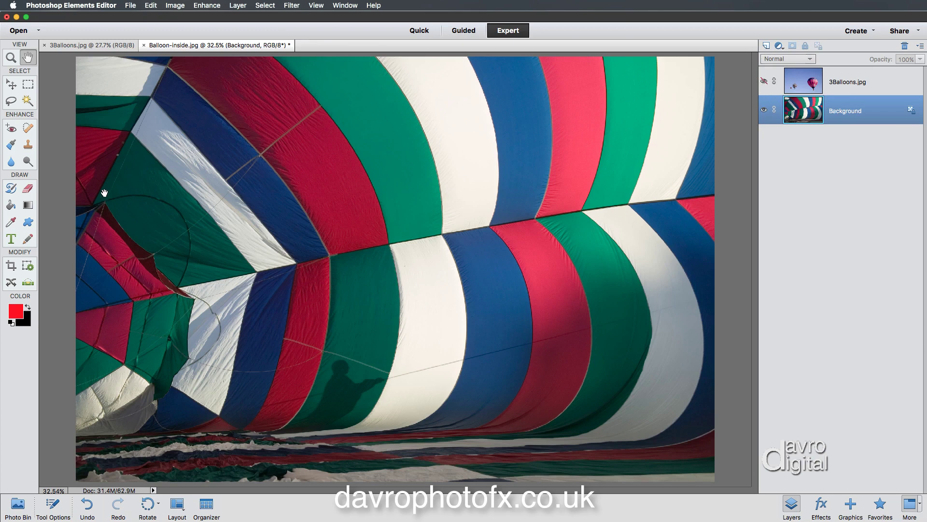
Step: Set up the Type tool with white as the foreground colour and black as the background, and show its options
left_click(10, 240)
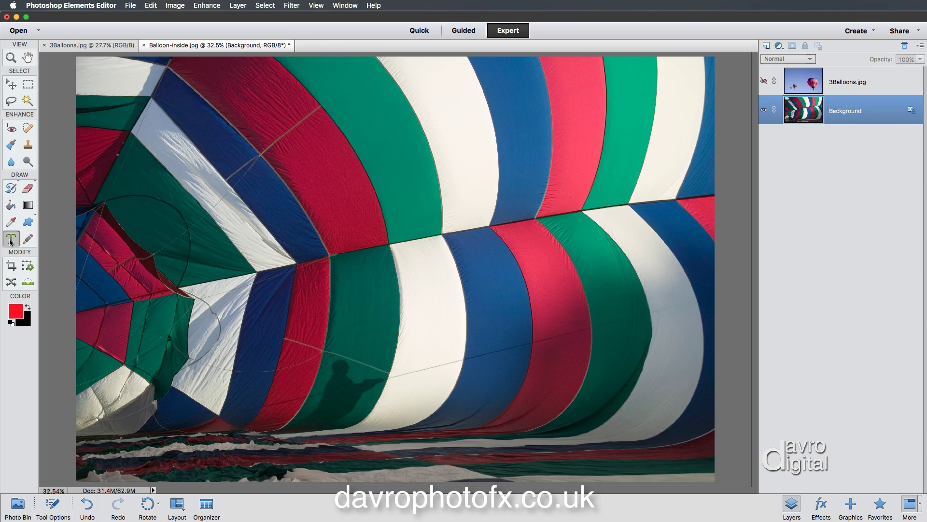
left_click(11, 323)
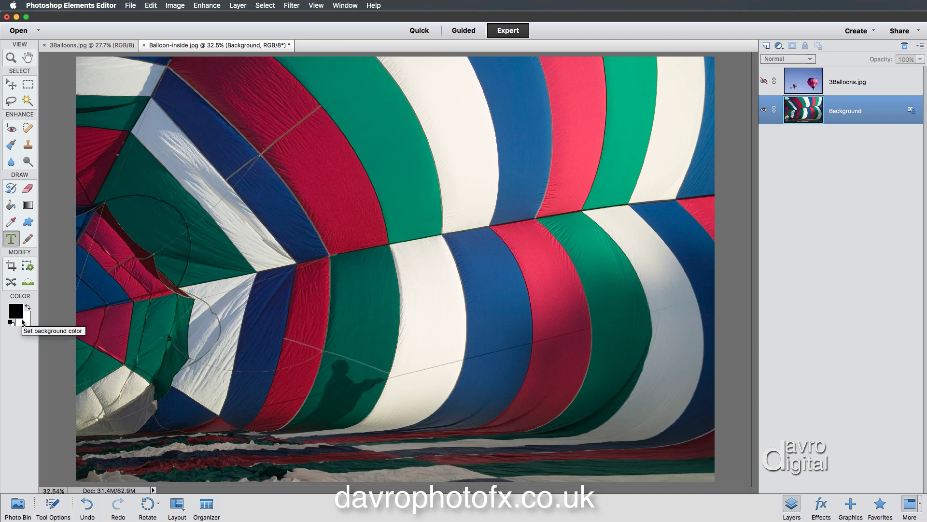
left_click(27, 308)
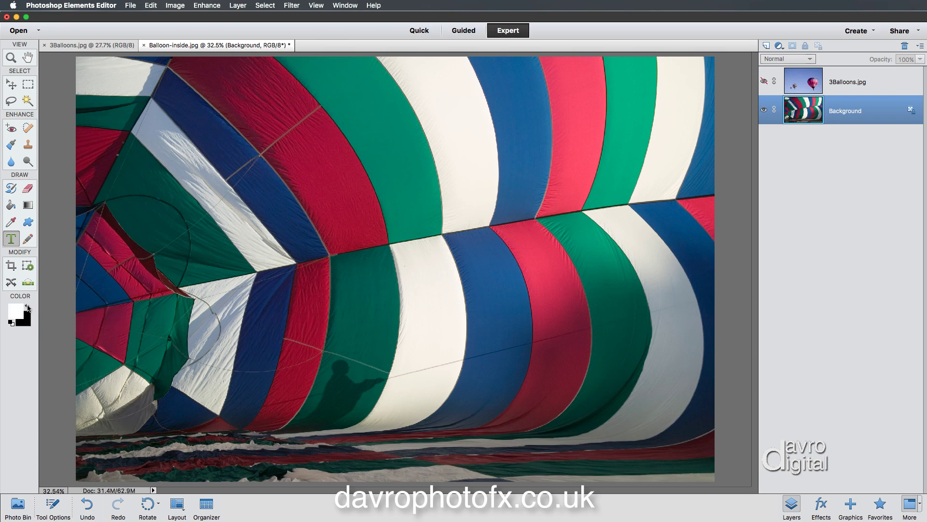
left_click(53, 505)
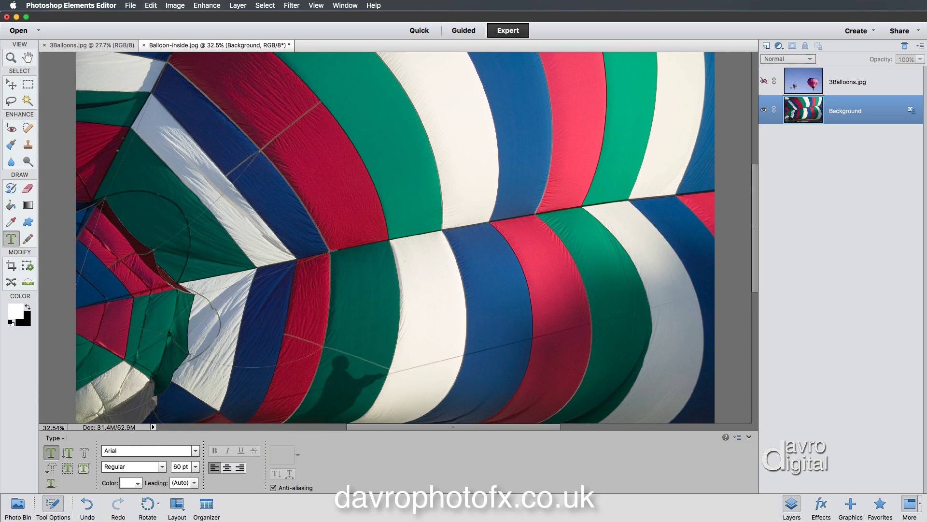
Step: Add the text BALLOONS in white 60 pt Arial Regular above the Background layer and move it towards the middle of the image
left_click(120, 233)
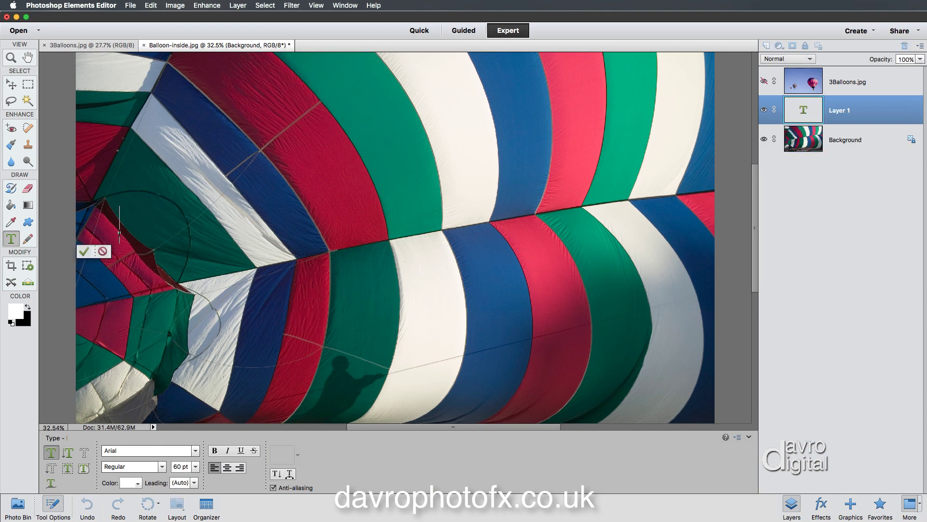
type("B")
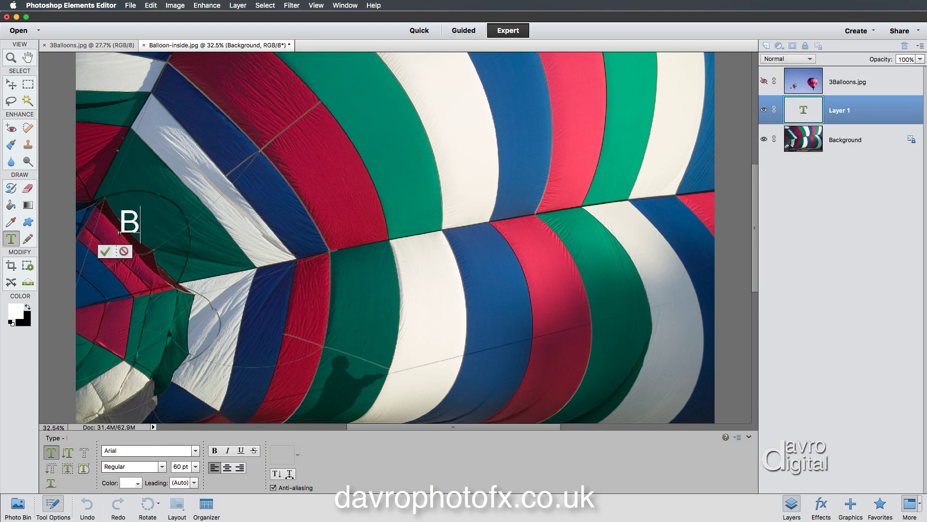
type("ALL")
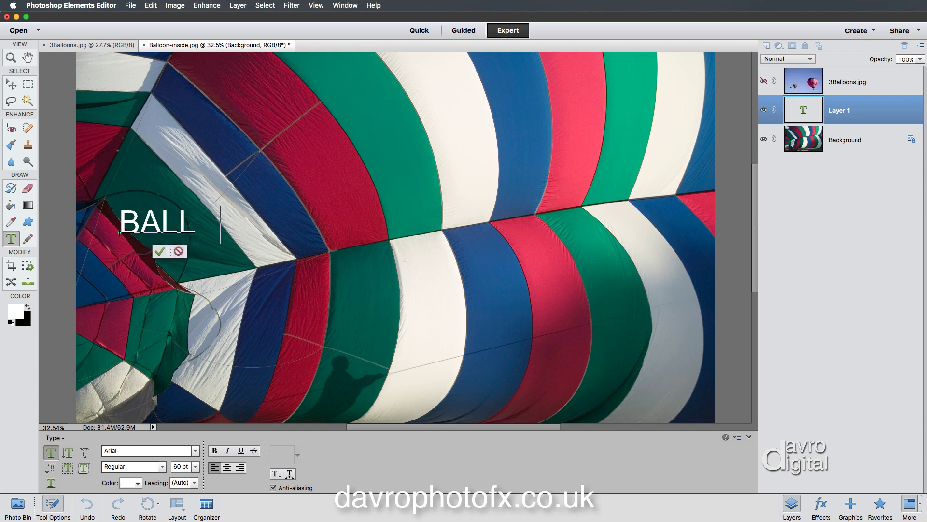
type("OONS")
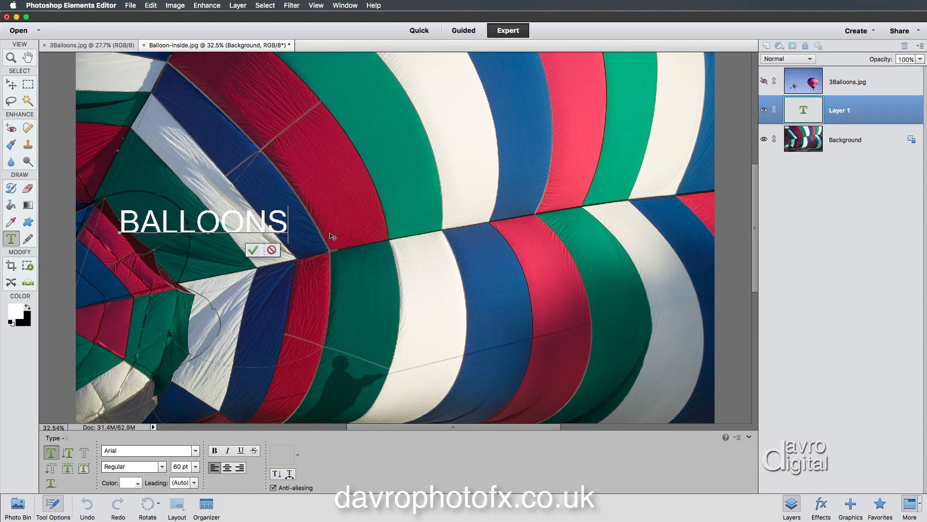
left_click(253, 250)
key("v")
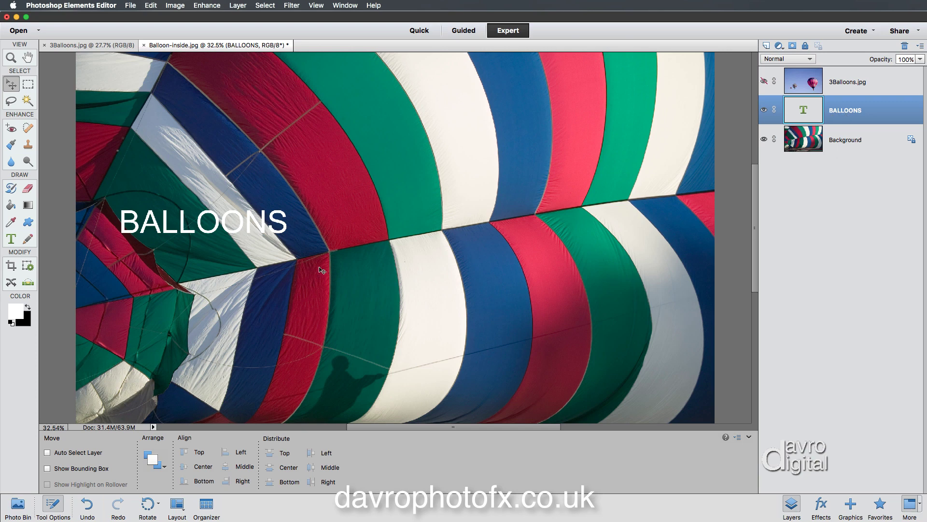
left_click_drag(244, 218, 387, 194)
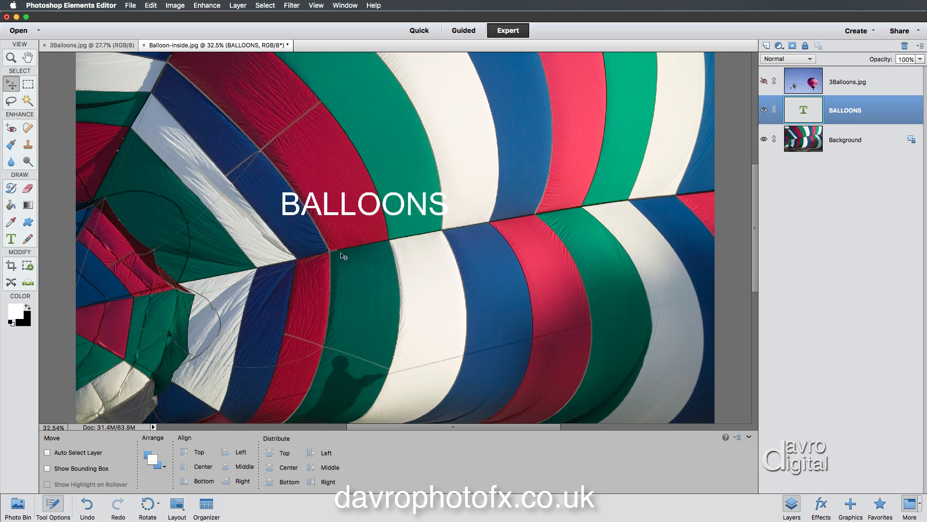
Step: Select the BALLOONS text for editing and step through the fonts that follow Arial in the list, as far as Avenir
double_click(803, 109)
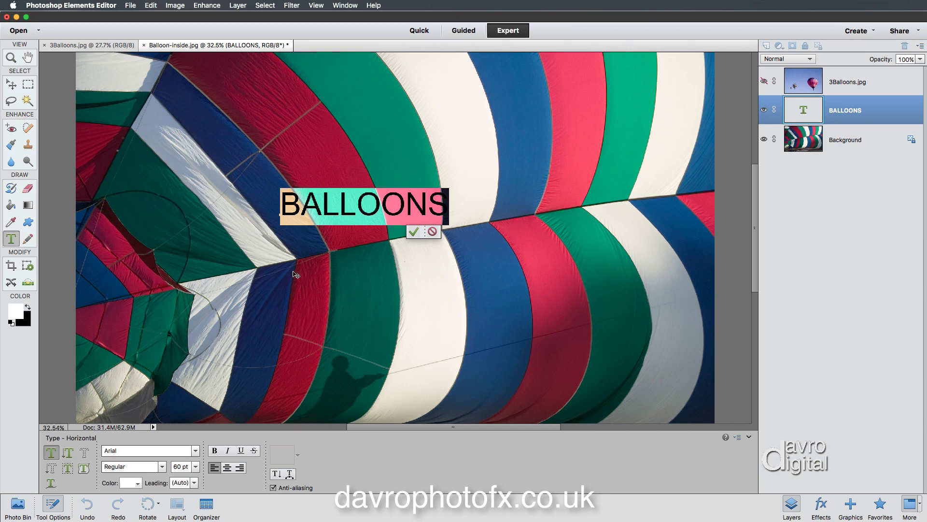
left_click(196, 452)
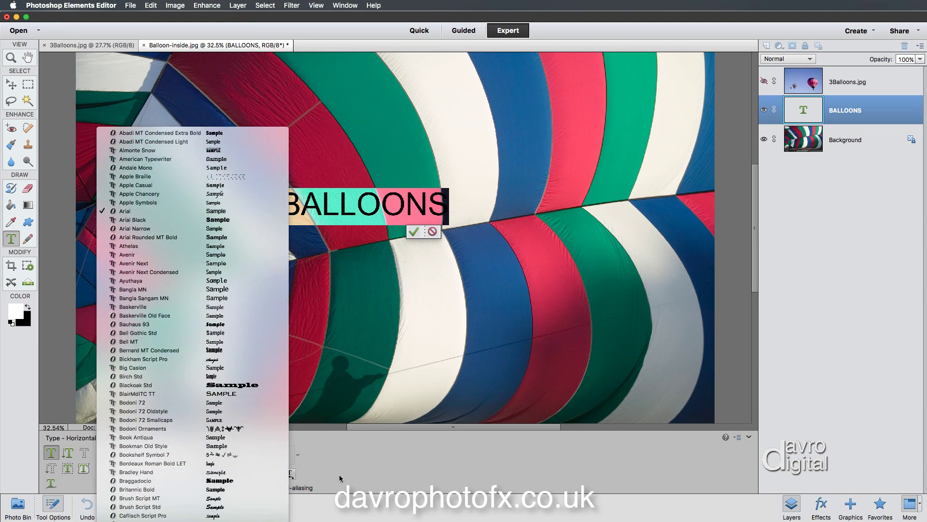
left_click(352, 467)
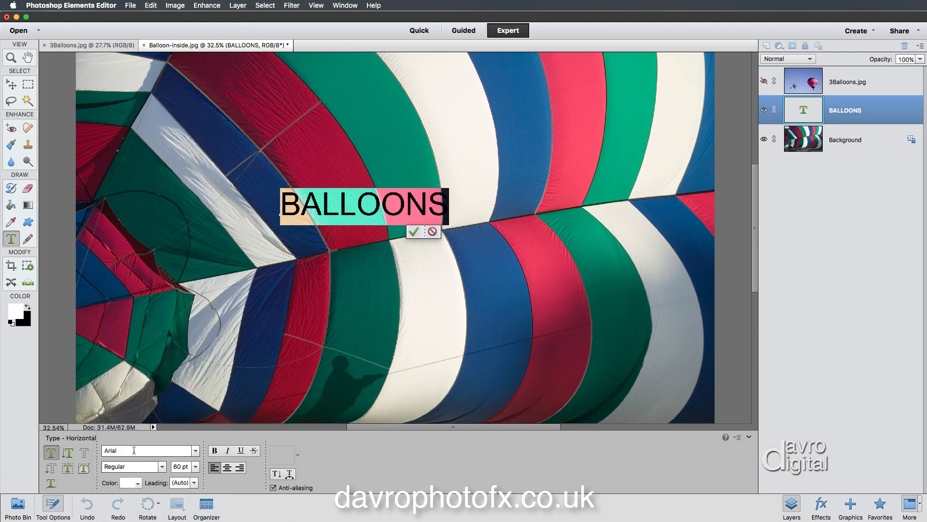
left_click(134, 450)
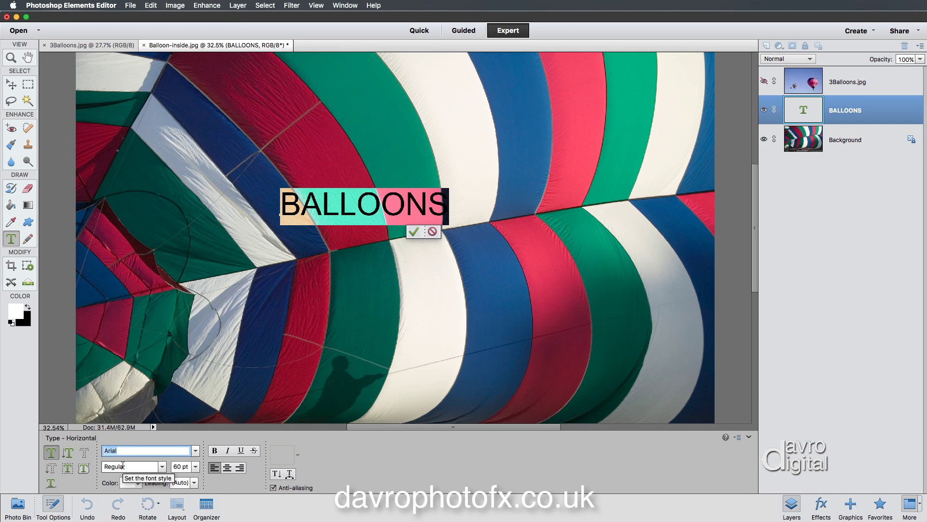
key("Down")
key("Down")
key("Down")
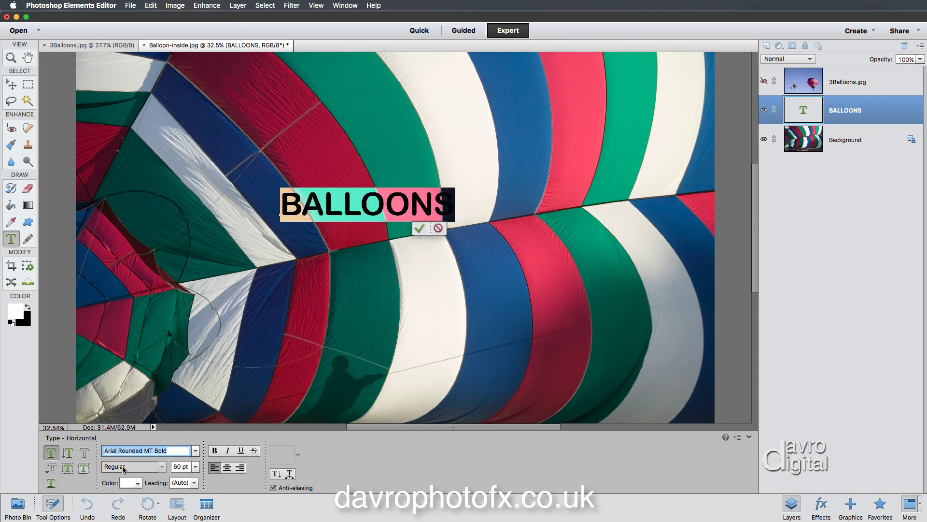
key("Down")
key("Down")
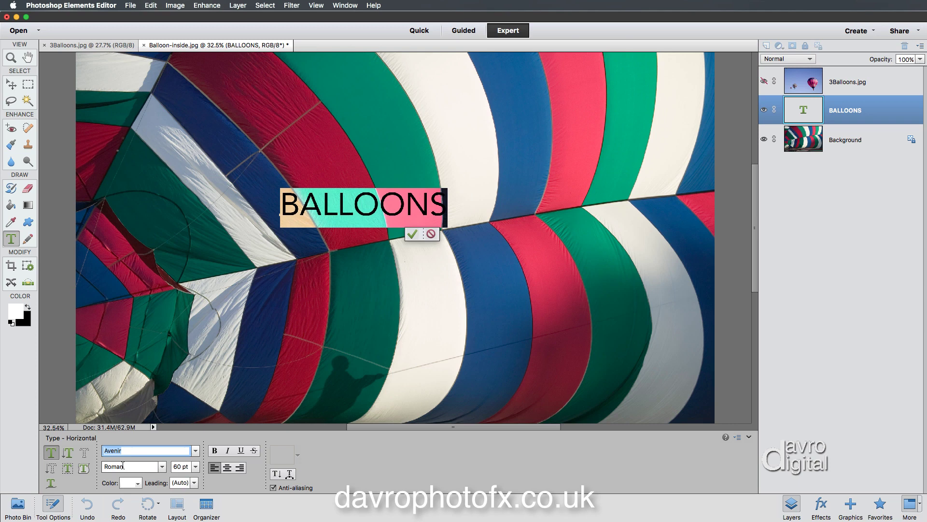
Step: Set the BALLOONS text's font to Impact and its size to 72 pt
type("Impact")
key("Down")
key("Down")
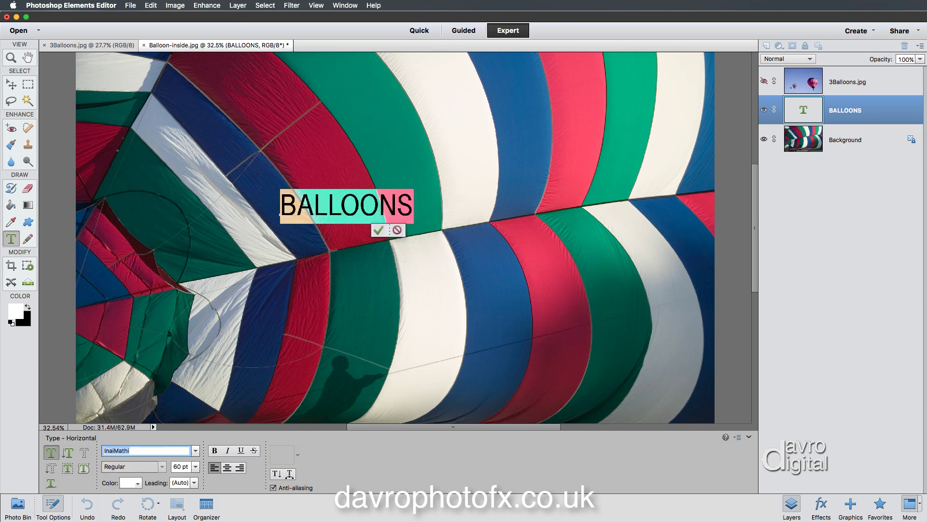
key("Up")
key("Up")
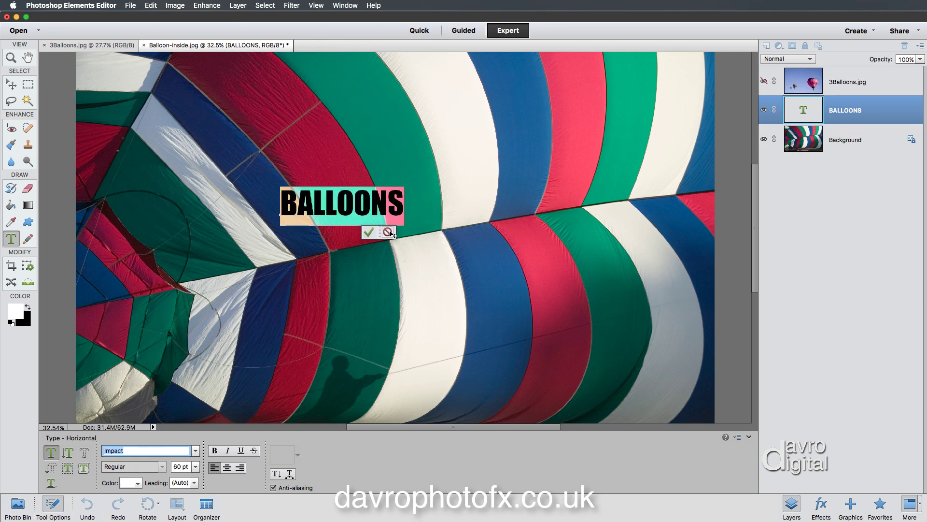
left_click(196, 467)
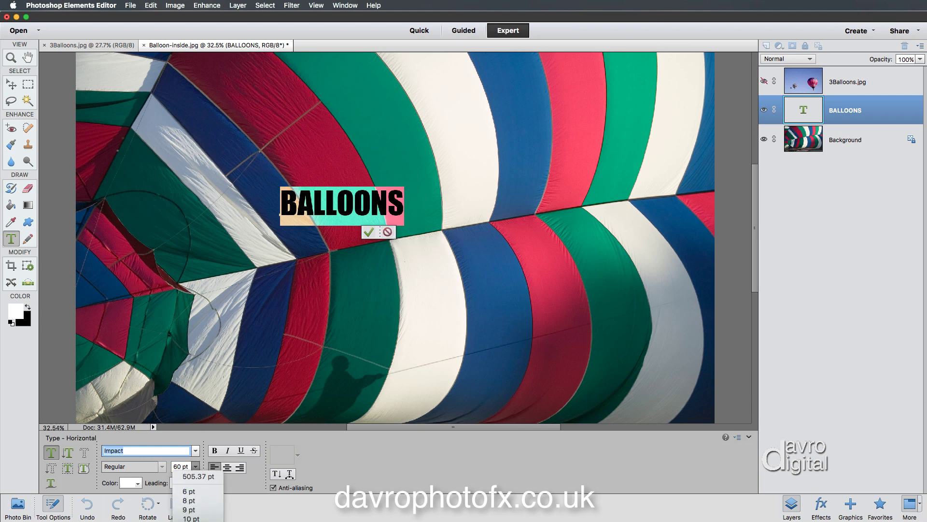
left_click(194, 483)
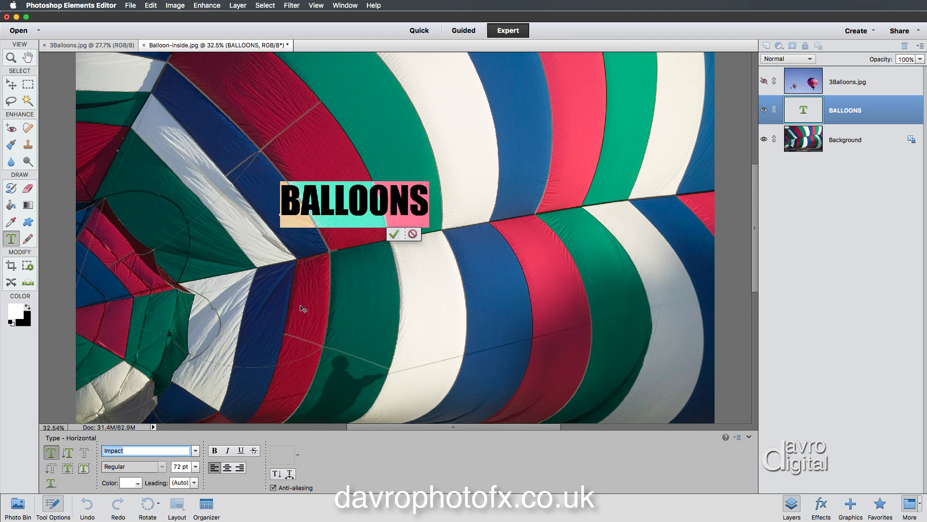
Step: Stretch the BALLOONS text across nearly the full image width and to a height of about 612 pt, and hide the tool options
key("super")
left_click_drag(429, 228, 691, 350)
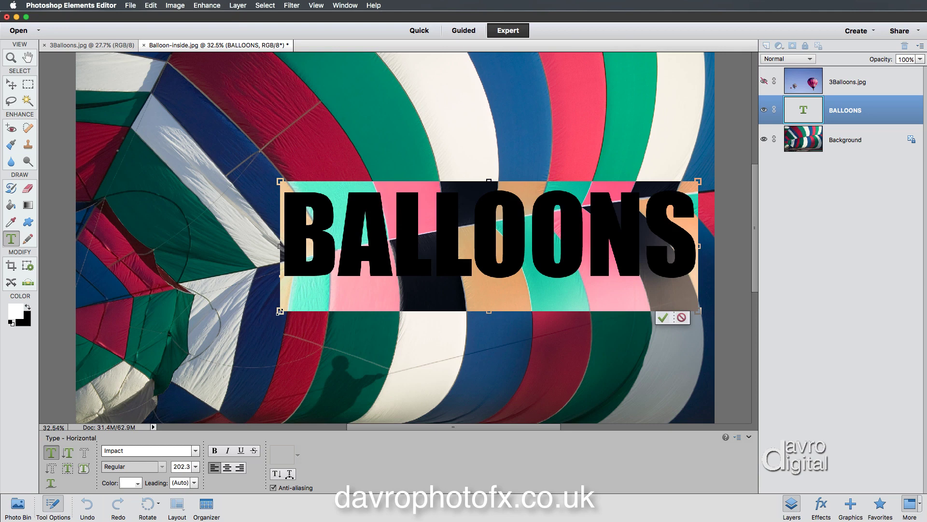
left_click_drag(280, 311, 83, 373)
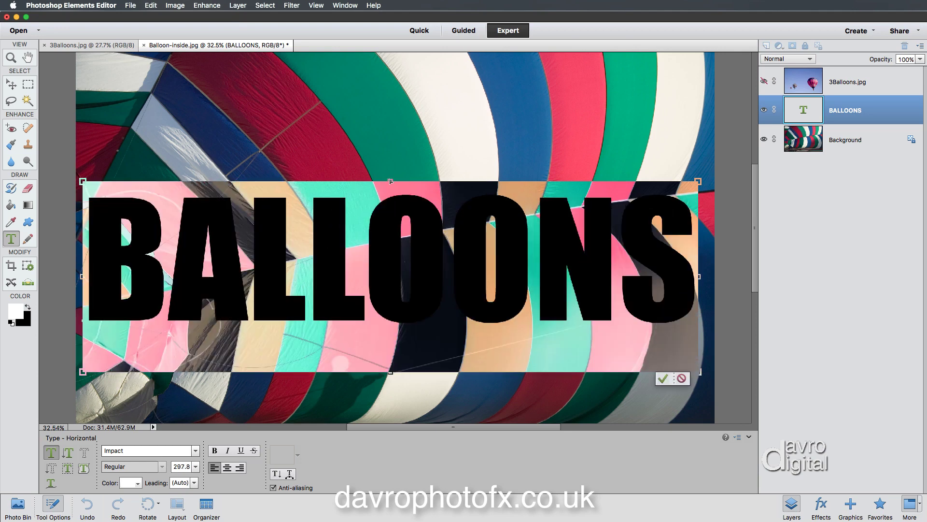
left_click_drag(391, 181, 392, 67)
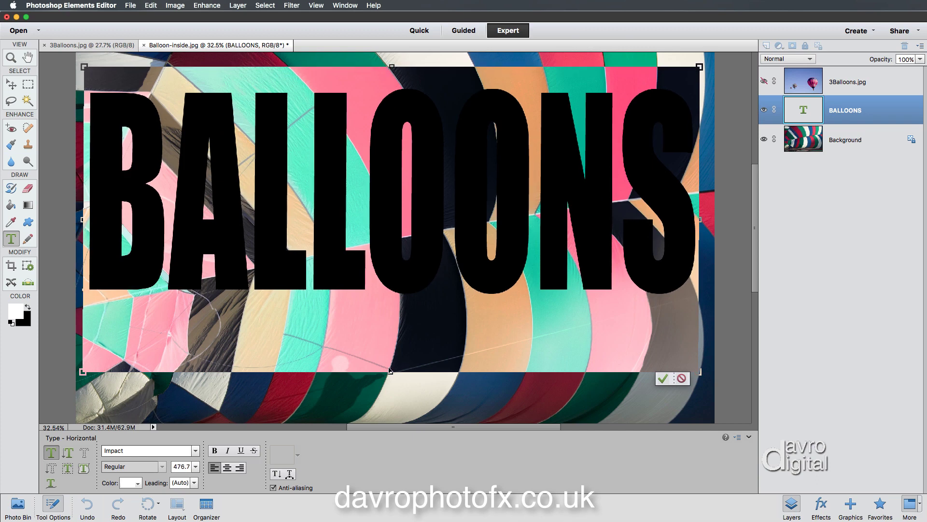
left_click_drag(391, 374, 390, 411)
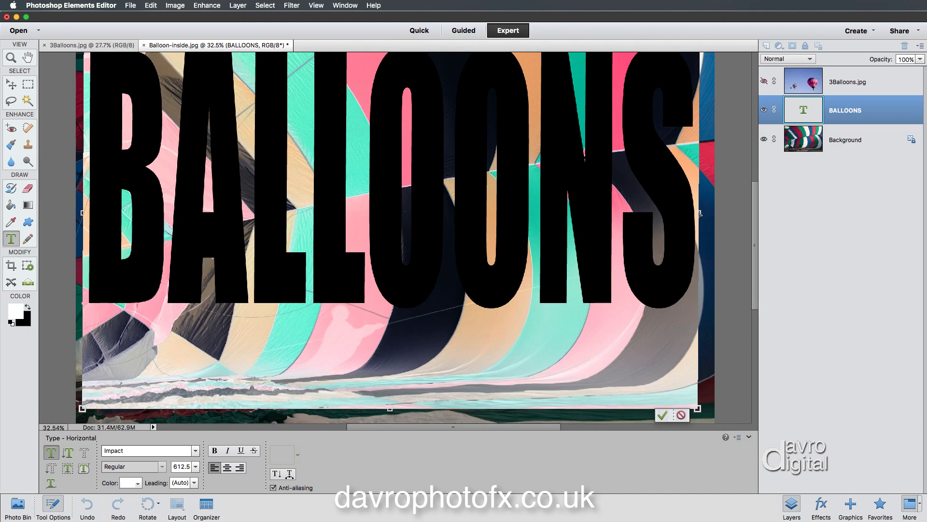
left_click_drag(699, 213, 706, 213)
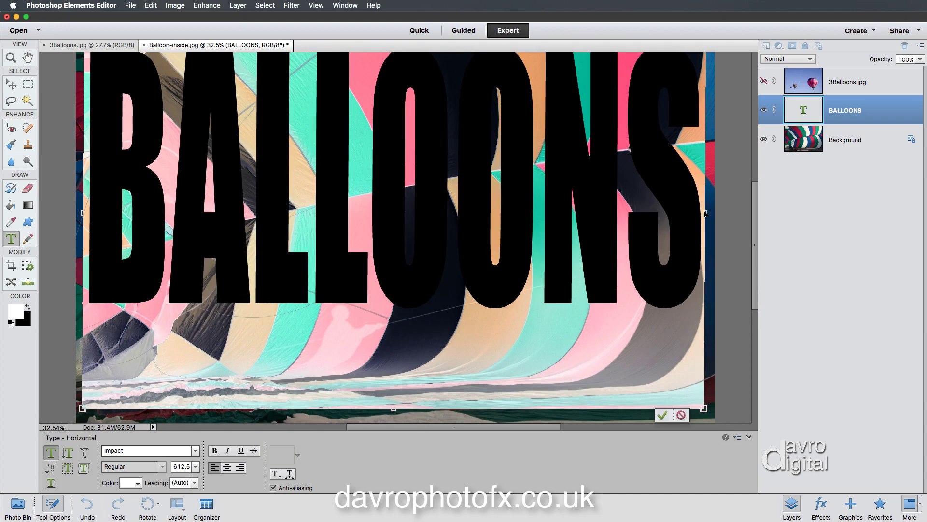
left_click(671, 418)
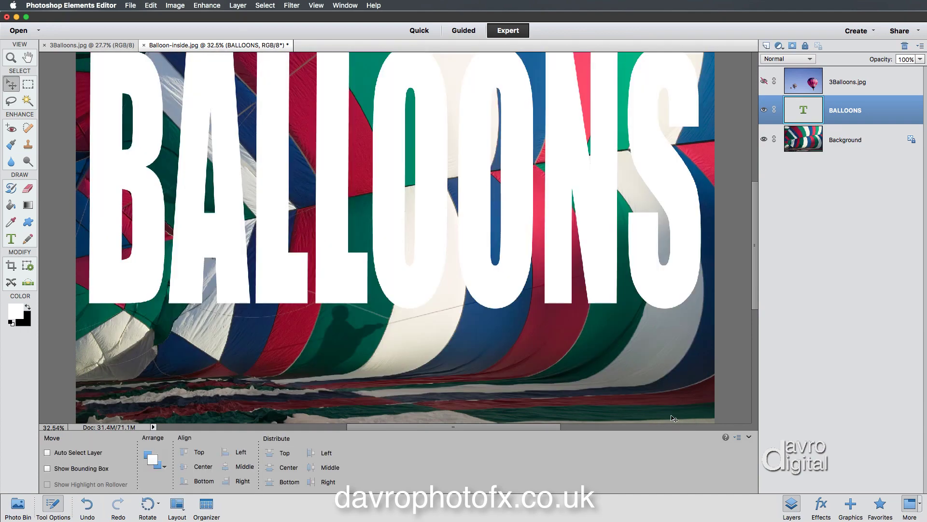
left_click(750, 437)
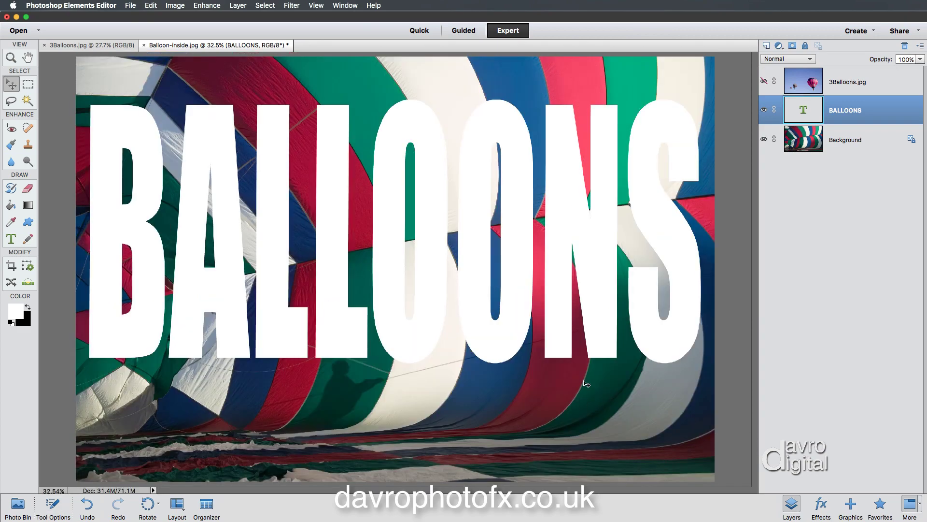
Step: Show the 3Balloons.jpg layer and clip it to the BALLOONS text layer
left_click(764, 82)
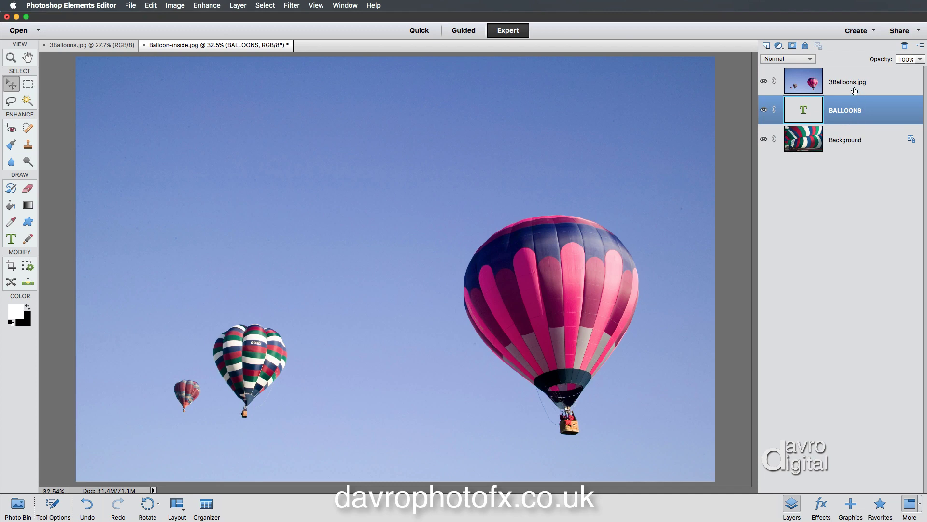
left_click_drag(849, 101, 854, 93)
left_click(854, 95, "alt")
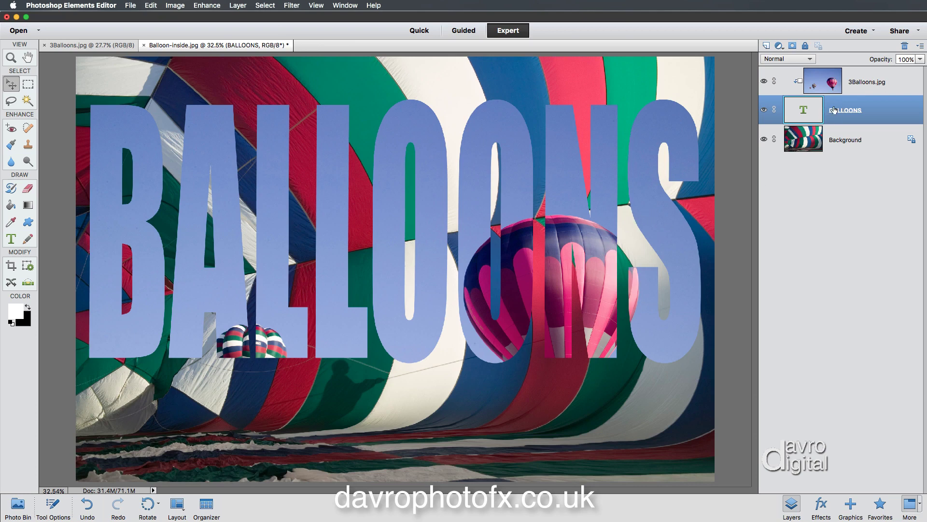
Step: Move the BALLOONS text slightly left and down, and move the clipped 3Balloons.jpg picture up and slightly left inside the letters
mouse_move(659, 221)
left_mouse_down()
mouse_move(654, 247)
mouse_move(660, 205)
mouse_move(669, 234)
mouse_move(649, 227)
mouse_move(655, 221)
left_mouse_up()
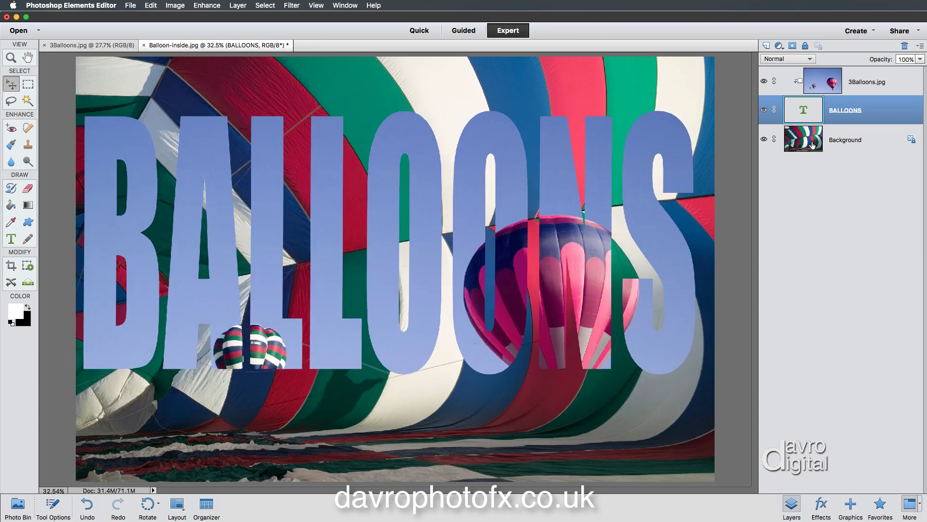
left_click(868, 85)
left_click_drag(588, 291, 600, 208)
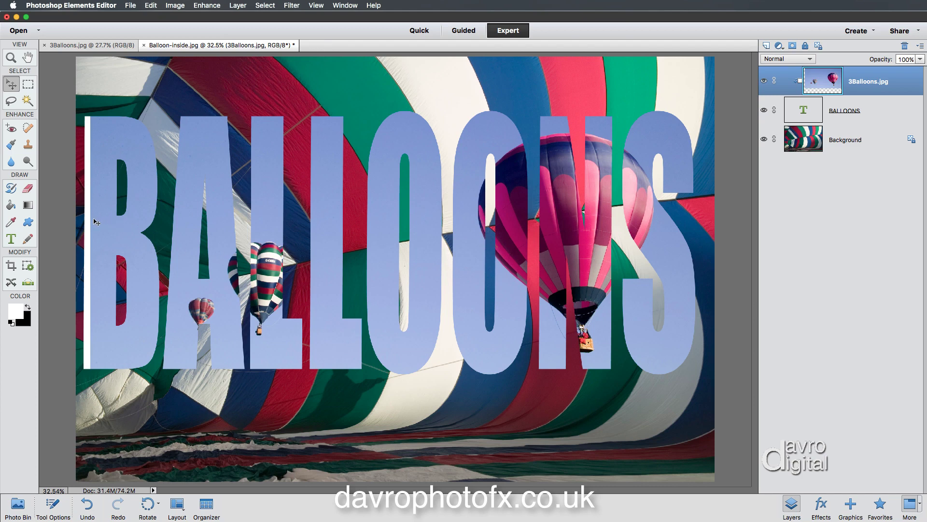
left_click_drag(580, 258, 550, 257)
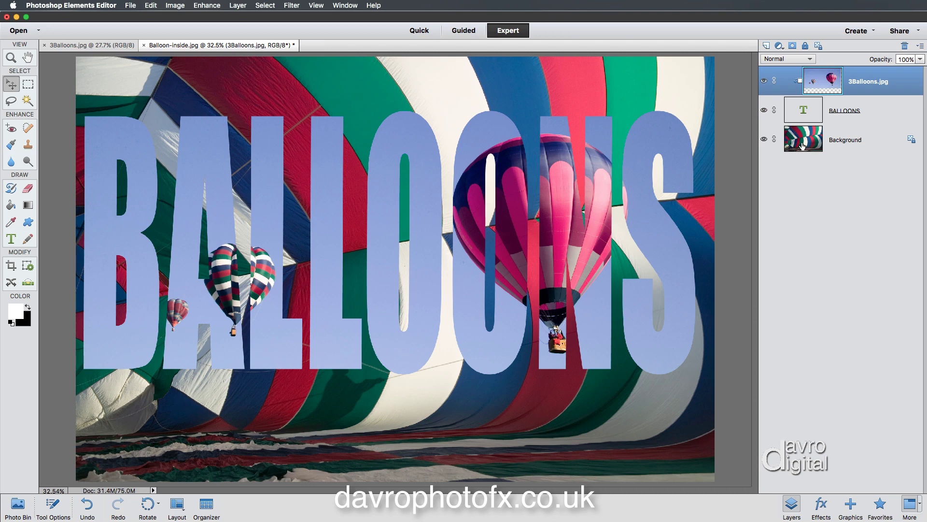
Step: Free transform the BALLOONS text layer, widening it slightly to the right and rotating it slightly counterclockwise
left_click(807, 112)
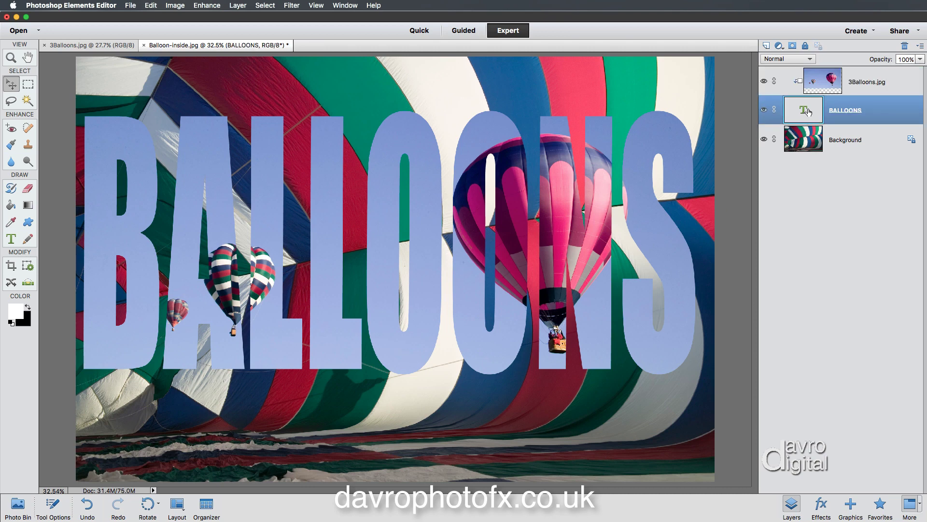
left_click(174, 5)
mouse_move(178, 27)
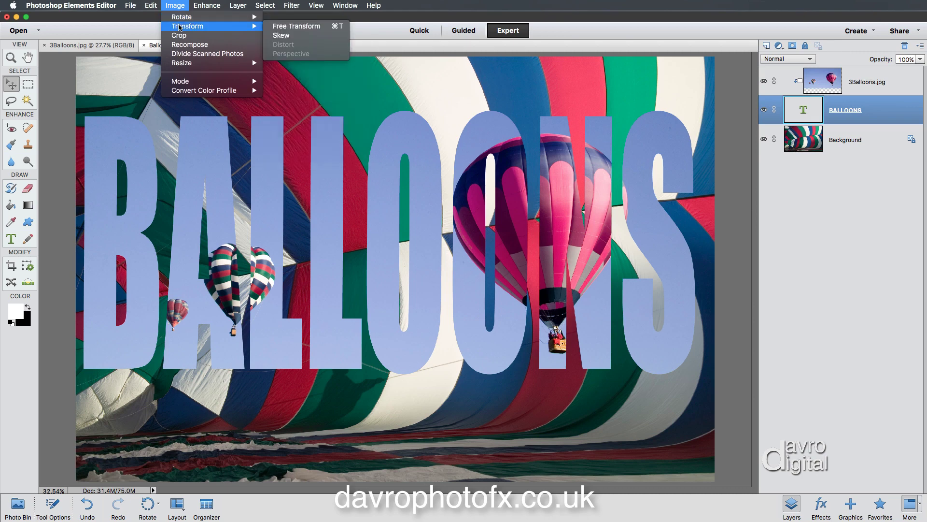
left_click(290, 27)
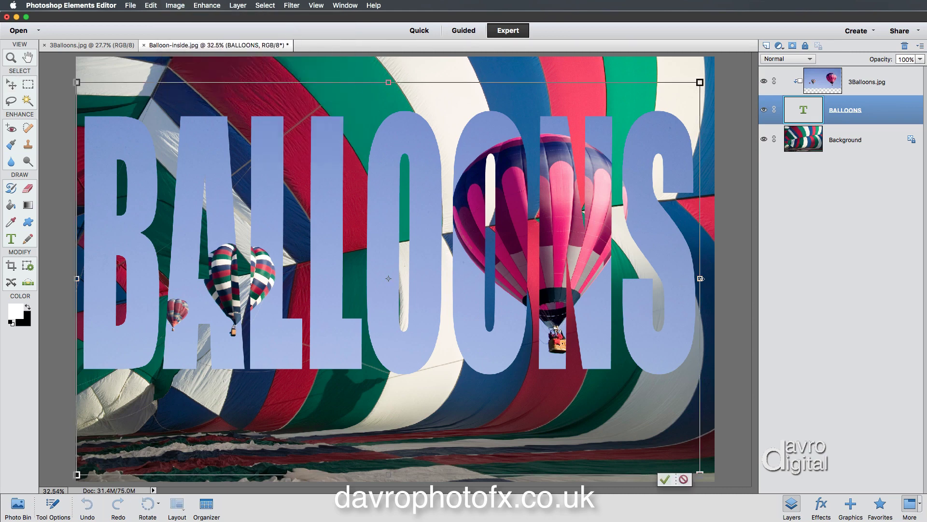
left_click_drag(699, 278, 708, 279)
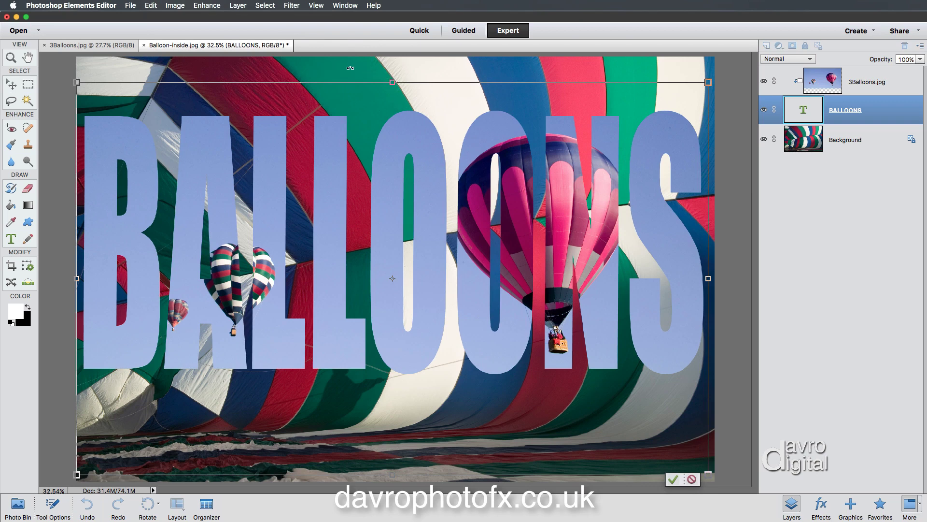
left_click_drag(349, 67, 347, 68)
key("Return")
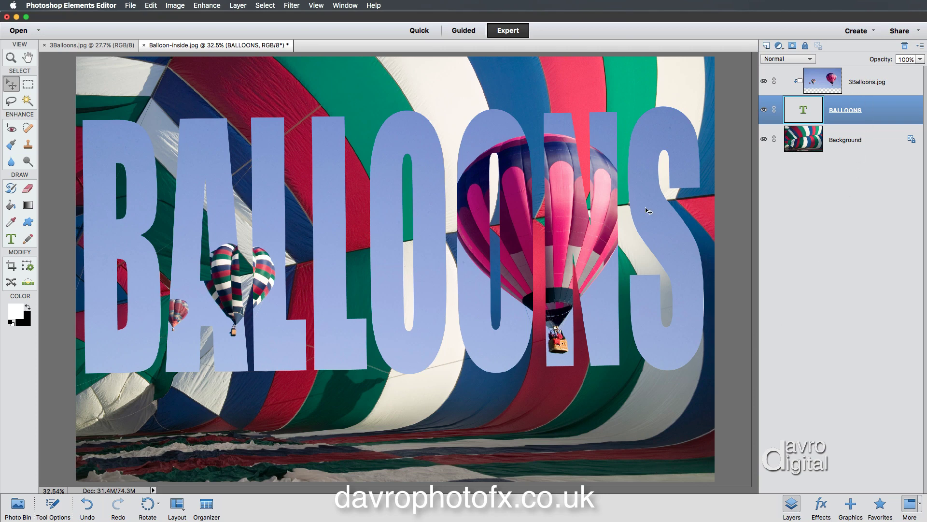
Step: Nudge the BALLOONS text layer slightly left and down, and nudge the 3Balloons.jpg layer slightly up
key("Left")
key("Left")
key("Left")
key("Left")
key("Down")
key("Down")
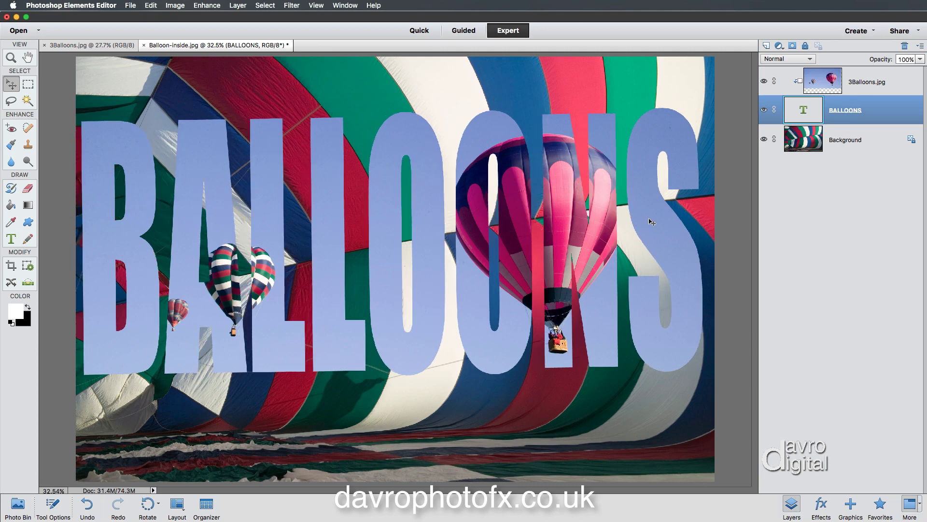
left_click(863, 81)
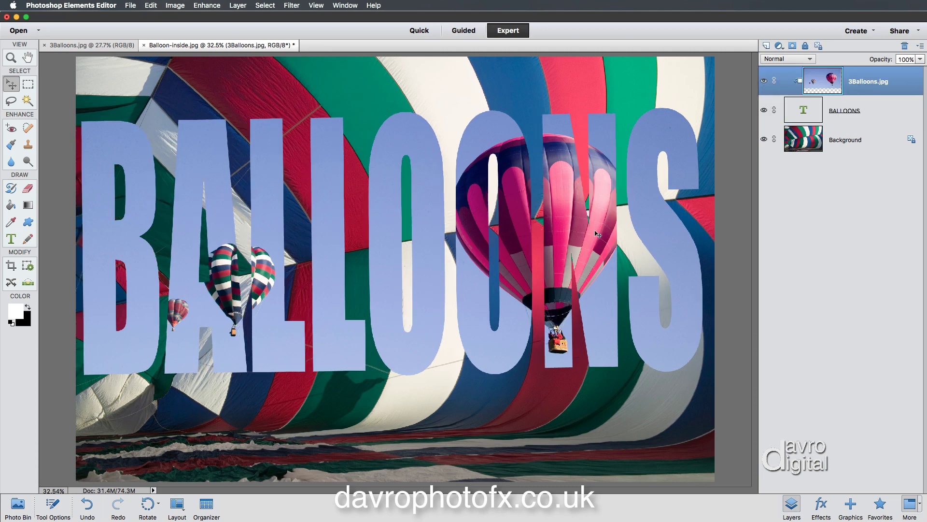
key("Up")
key("Up")
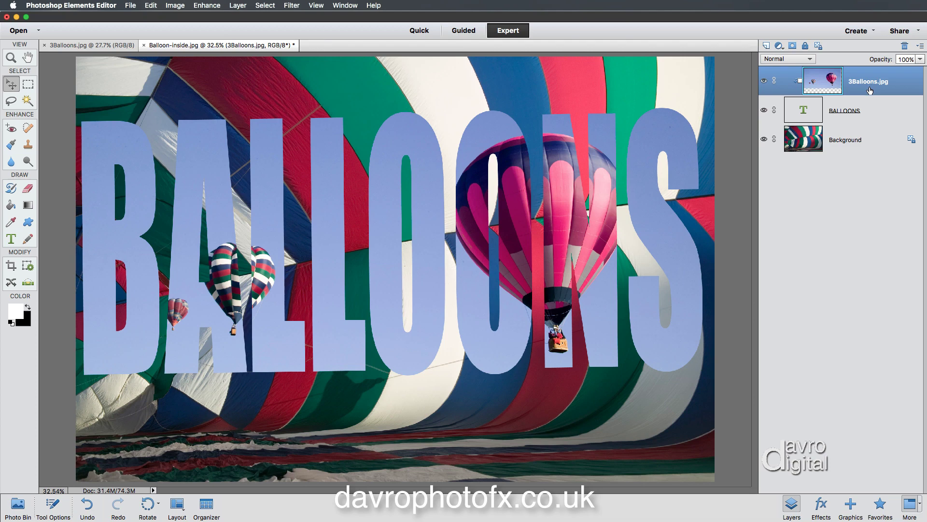
Step: Select the 3Balloons.jpg and BALLOONS layers together and move them up and slightly right in the image
left_click(842, 110, "shift")
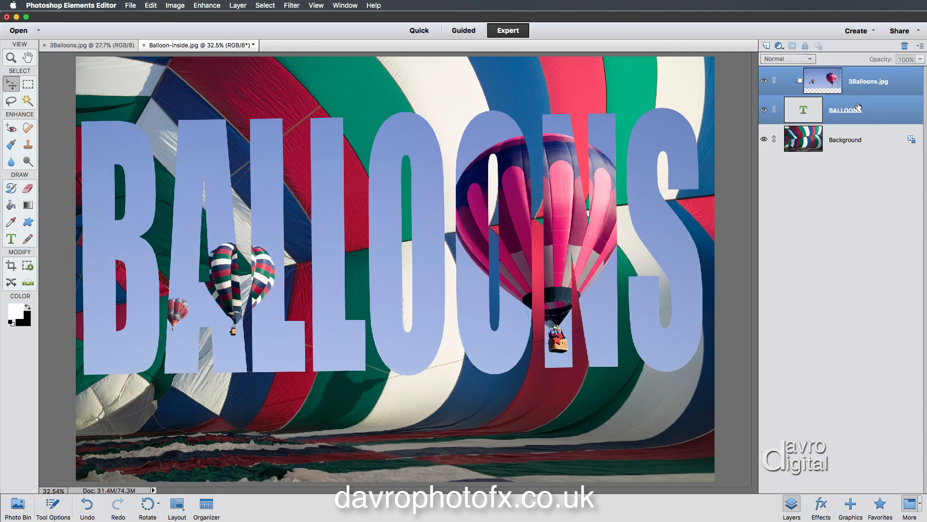
left_click_drag(657, 226, 661, 194)
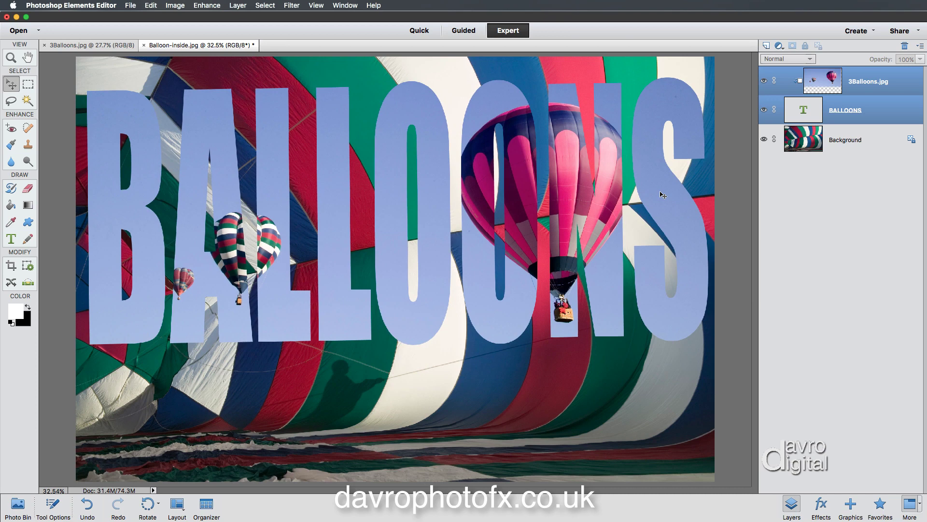
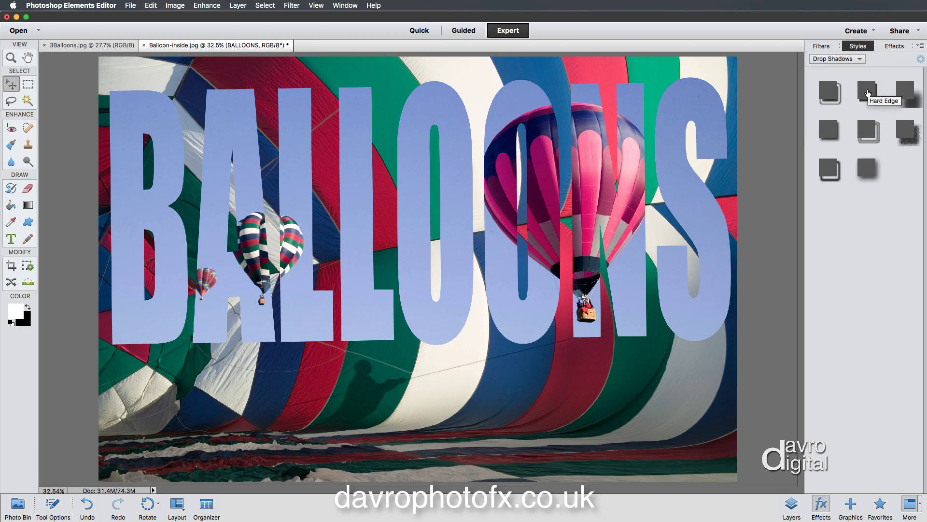
Step: Try the Hard Edge drop shadow style on the BALLOONS layer and replace it with a close, soft-edged drop shadow
left_click(867, 93)
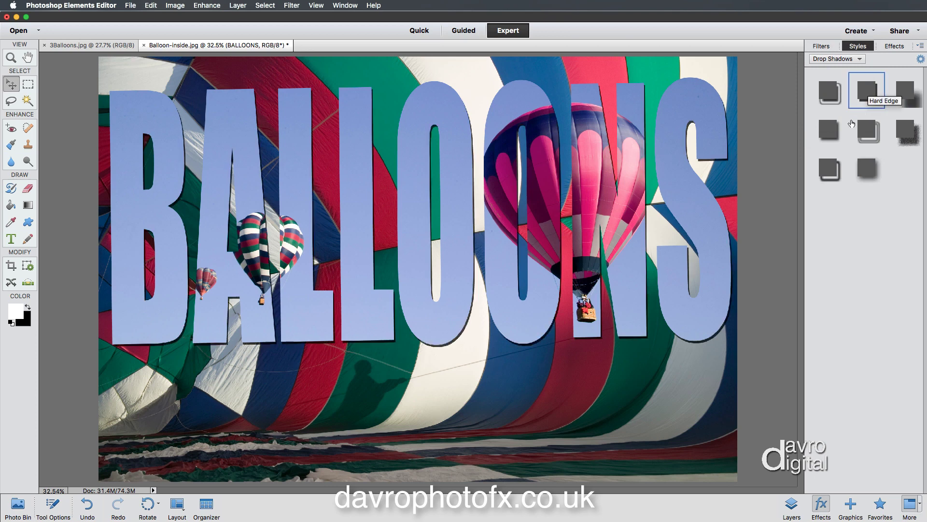
left_click(828, 129)
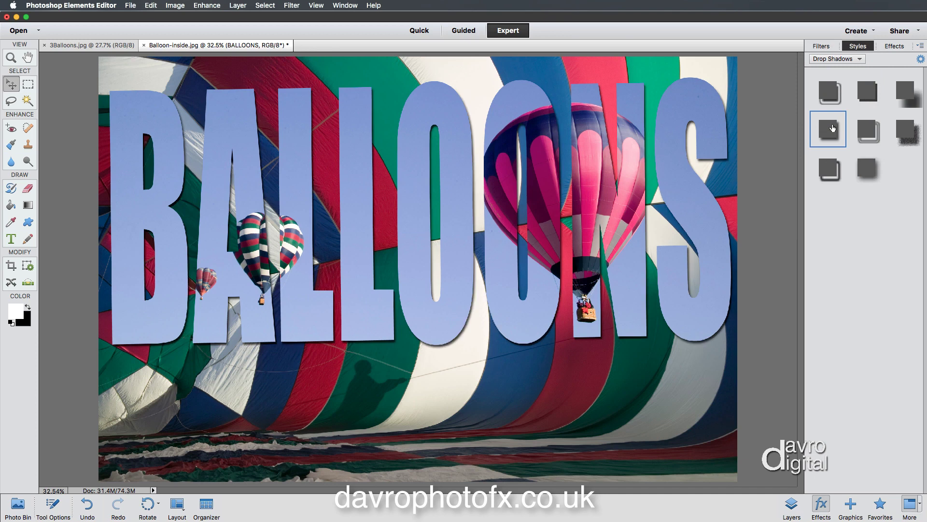
Step: Apply the High drop shadow style to the BALLOONS layer and adjust it to a 63° lighting angle and 61 px distance
left_click(906, 90)
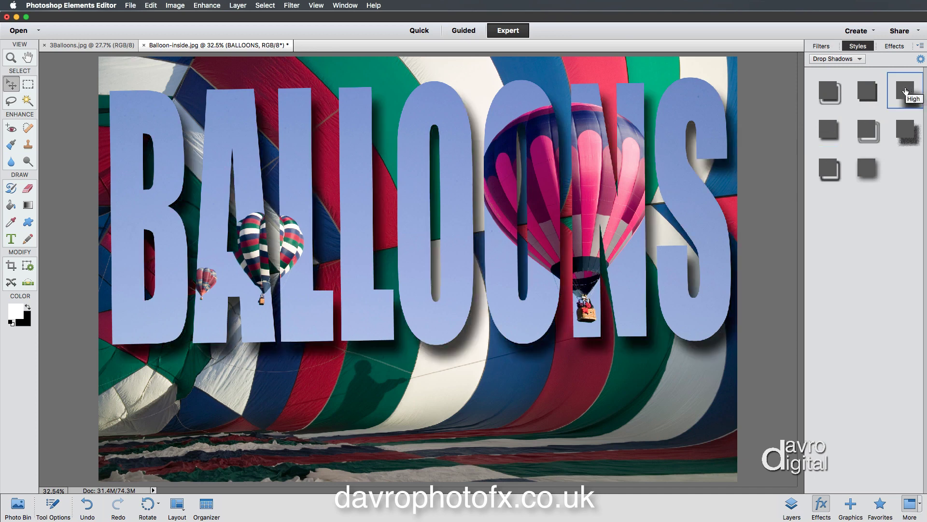
left_click(790, 504)
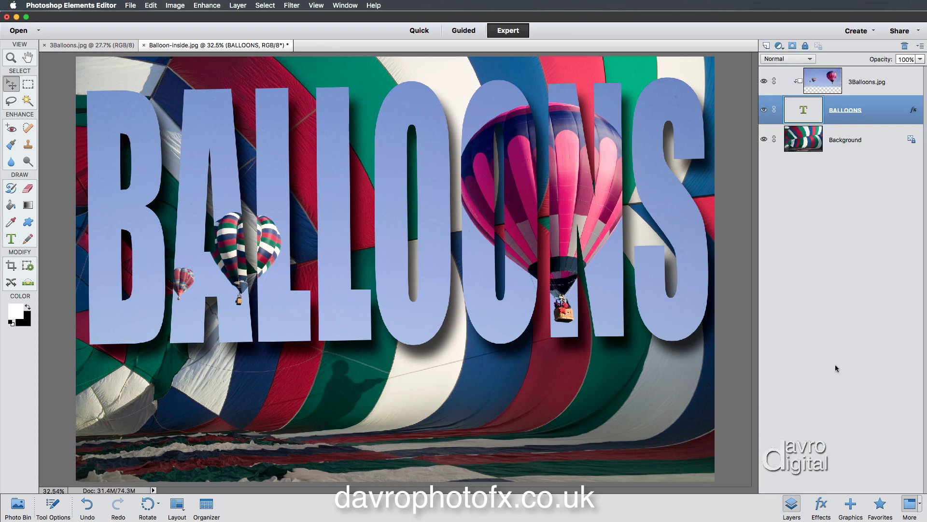
double_click(913, 111)
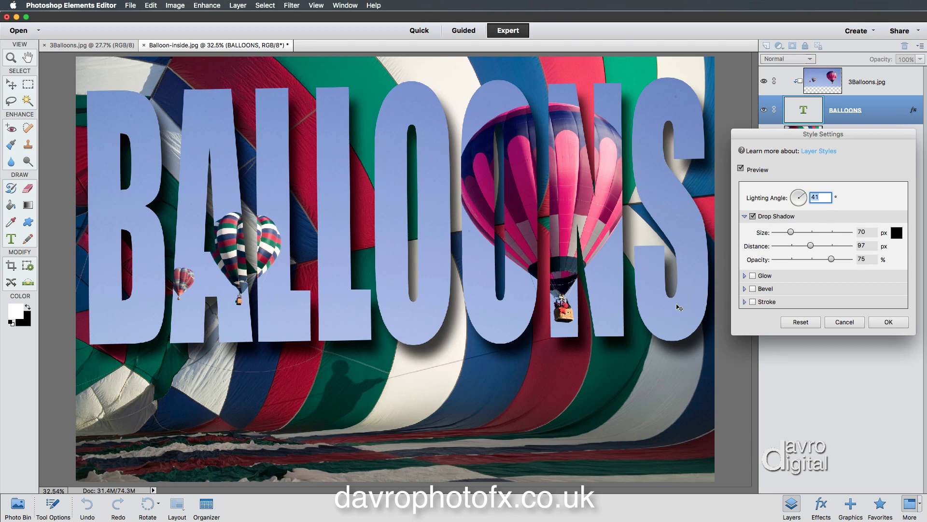
left_click_drag(678, 307, 675, 316)
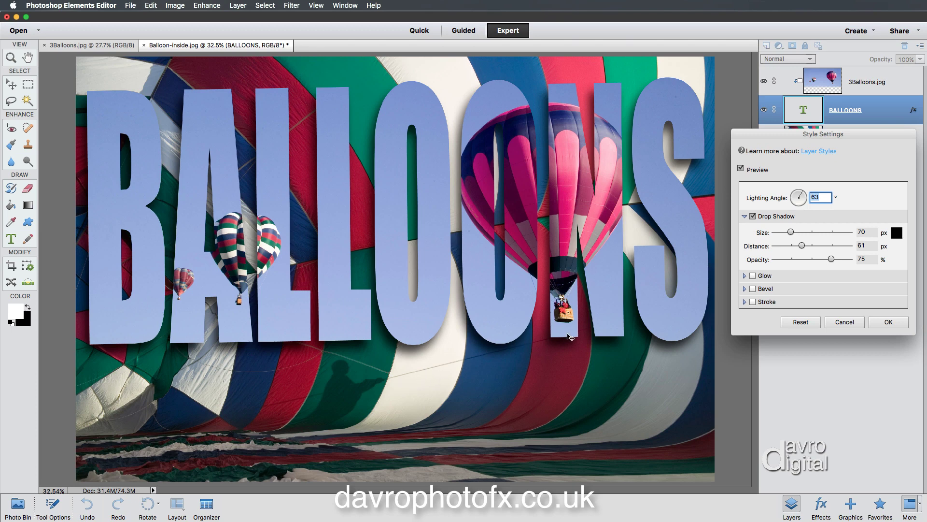
Step: Add an upward bevel of 32 px to the BALLOONS layer style
left_click(775, 289)
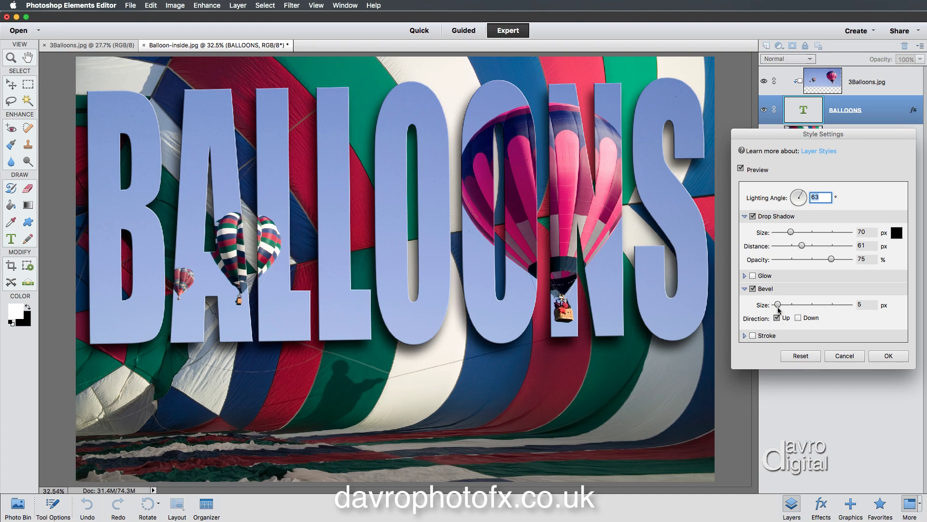
left_click_drag(779, 306, 785, 306)
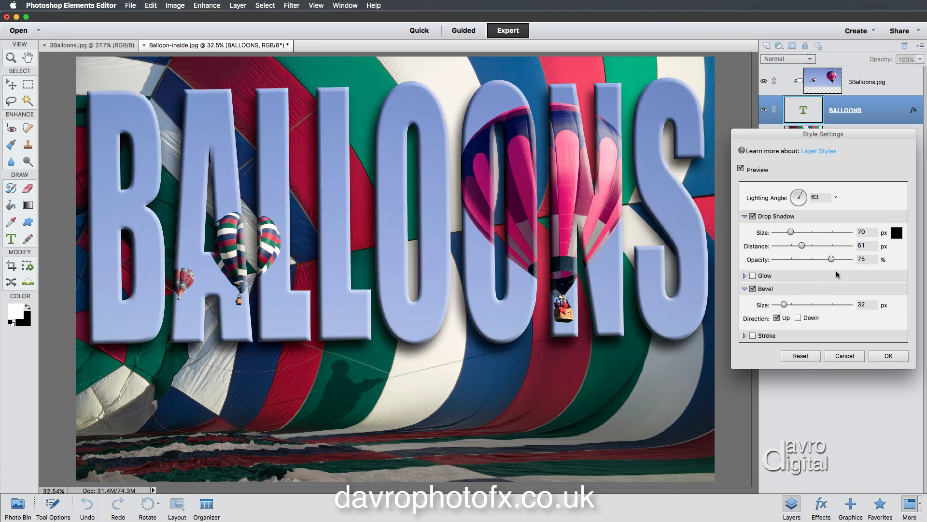
left_click(891, 356)
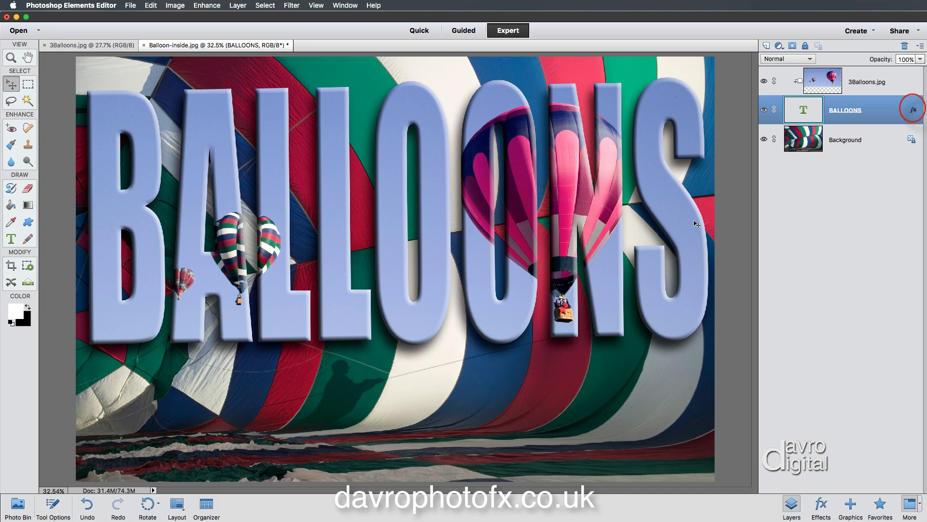
Step: Add a Levels adjustment layer above 3Balloons.jpg, clip it to the layer below, and set its midtones to 0.86
left_click(868, 85)
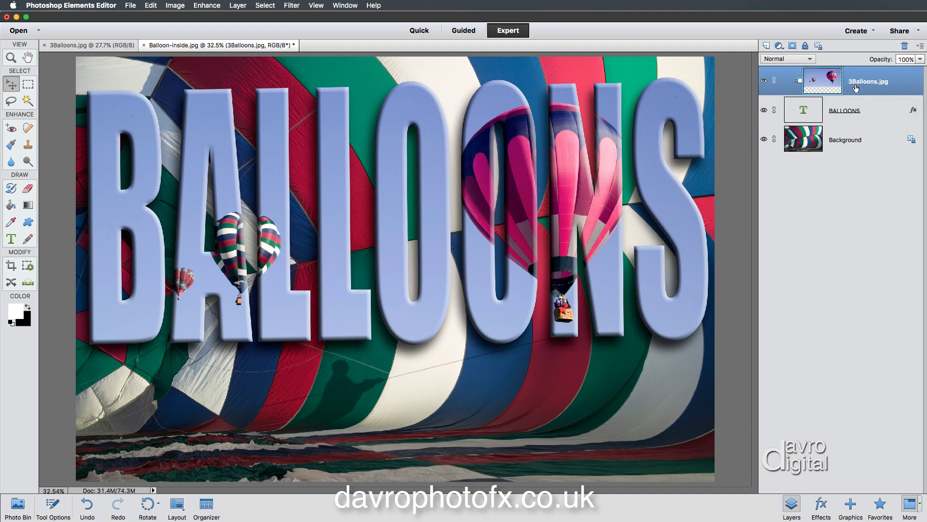
left_click(778, 46)
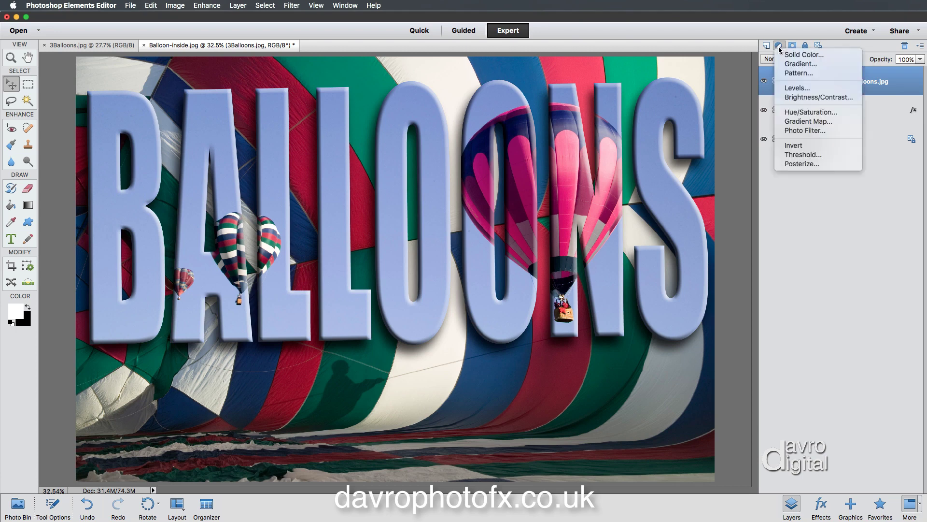
left_click(793, 88)
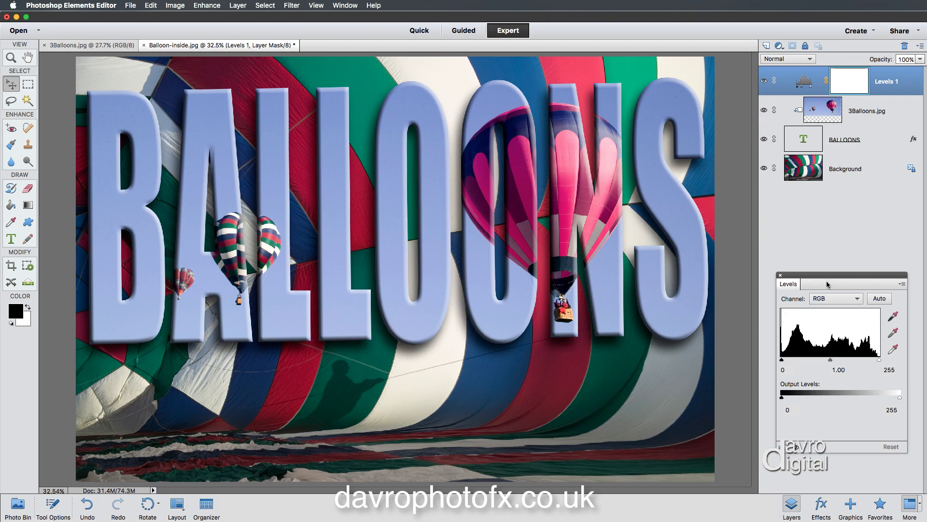
left_click_drag(830, 361, 838, 361)
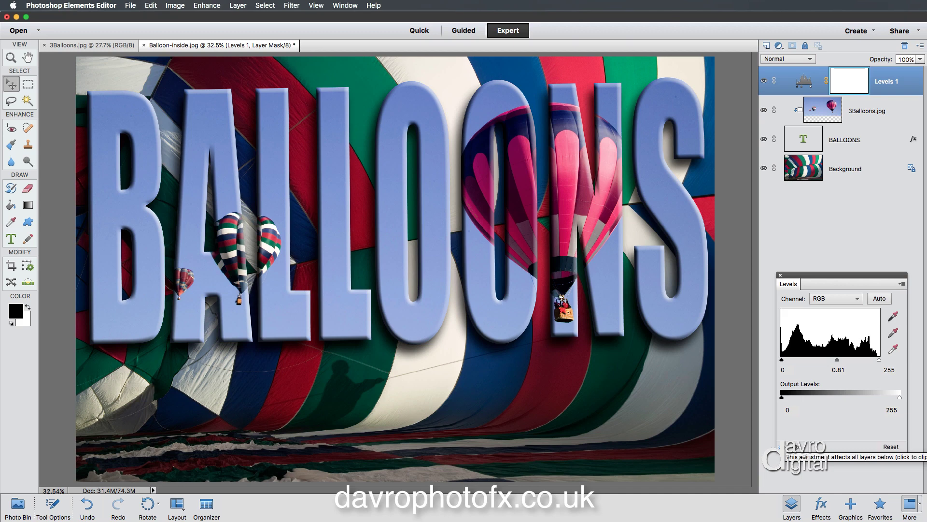
left_click(780, 447)
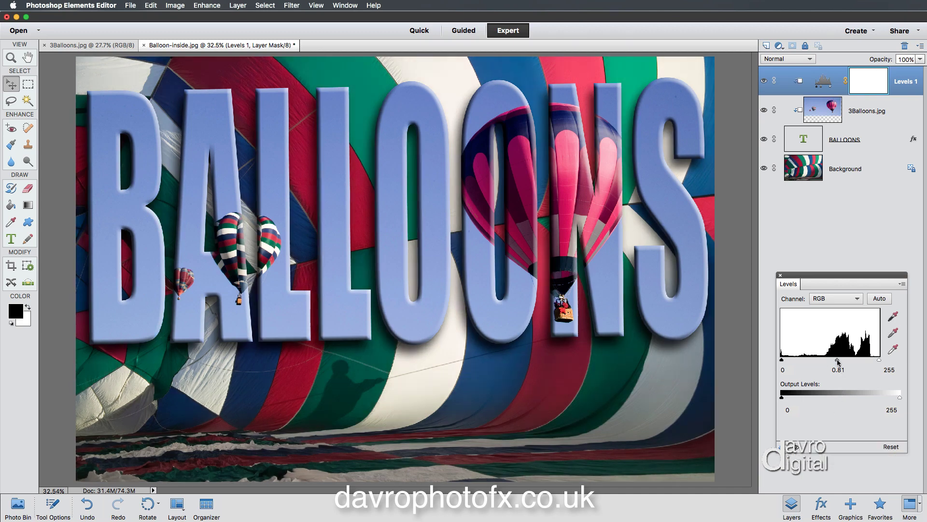
left_click_drag(838, 361, 840, 361)
left_click_drag(839, 362, 838, 362)
left_click(797, 448)
Step: Add a Hue/Saturation adjustment layer above Levels 1 and slightly increase the saturation
left_click(779, 46)
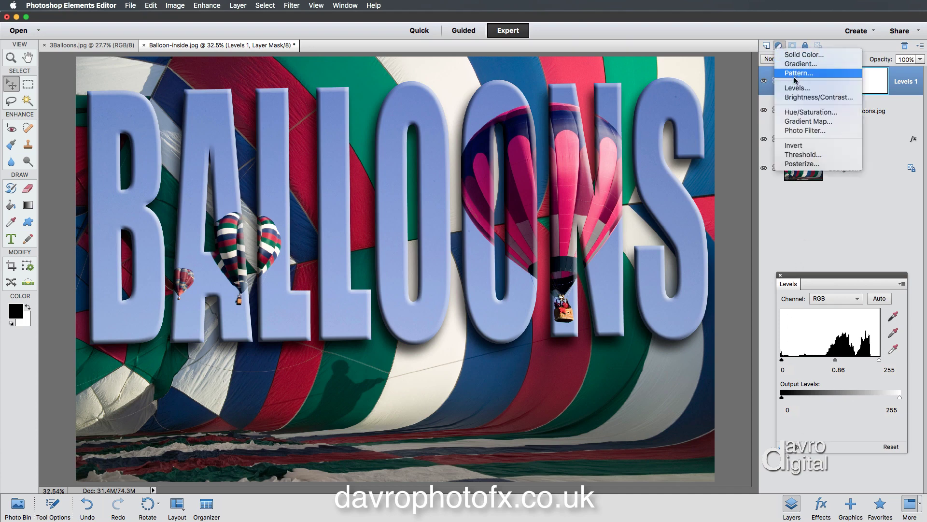
left_click(798, 113)
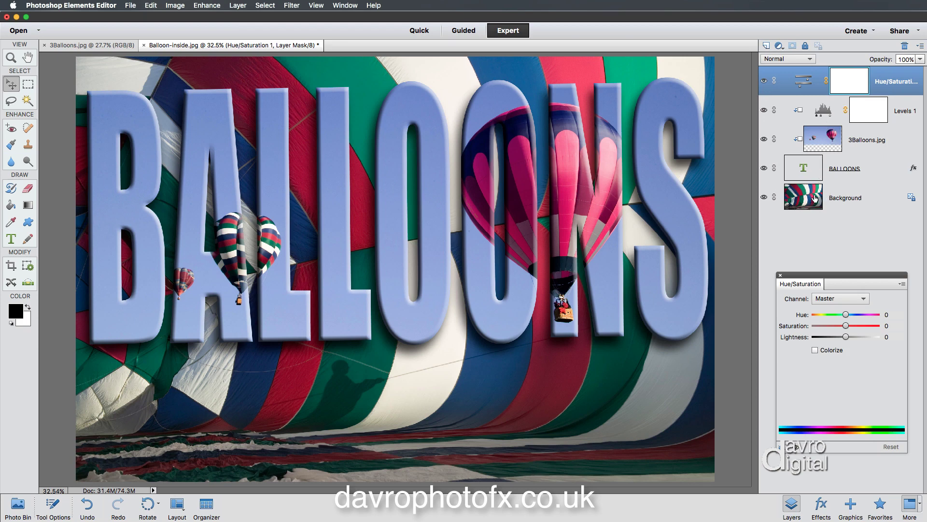
mouse_move(846, 326)
left_mouse_down()
mouse_move(821, 332)
mouse_move(849, 333)
left_mouse_up()
left_click(780, 275)
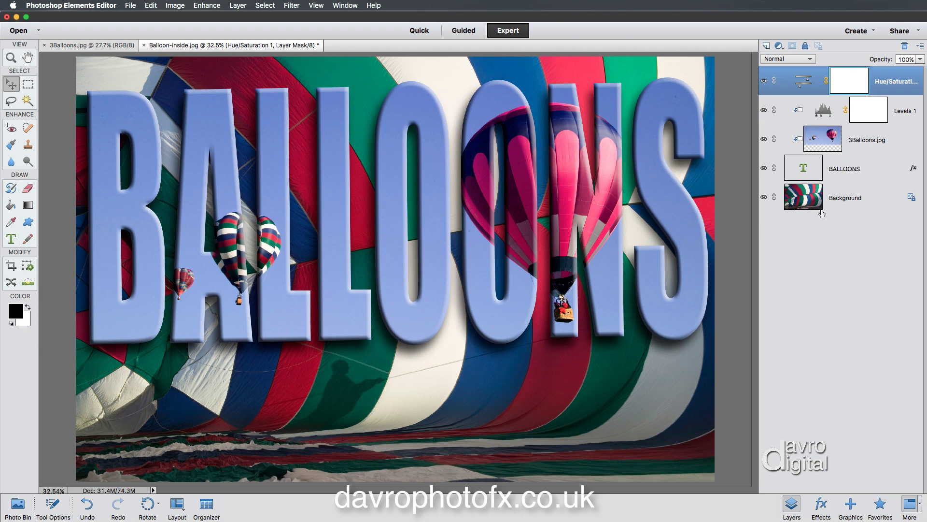
Step: Free transform the BALLOONS and 3Balloons.jpg layers together, rotating them slightly counterclockwise and moving them slightly left
left_click(851, 170)
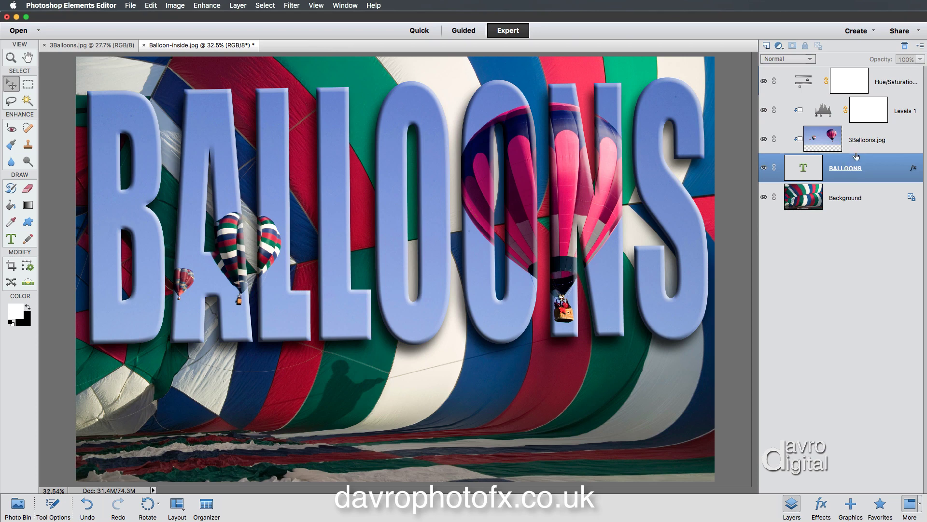
left_click(857, 145, "shift")
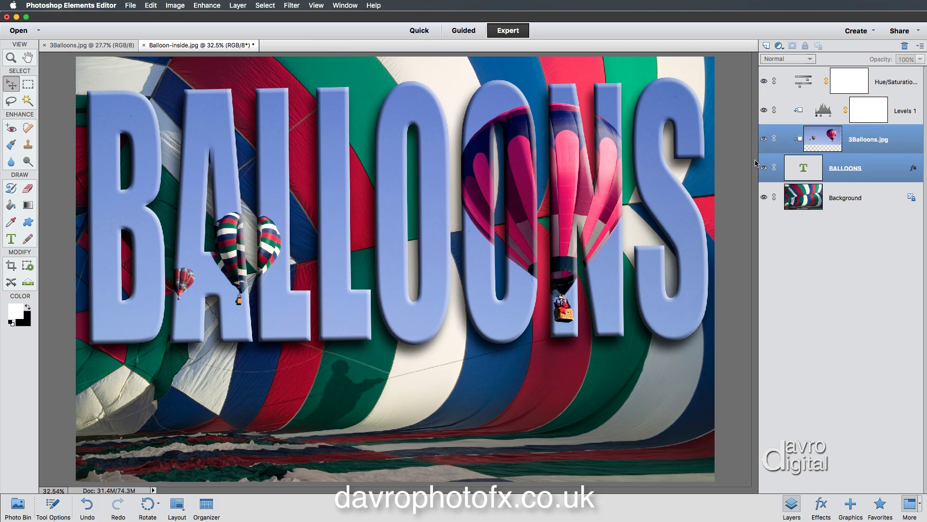
key("super+t")
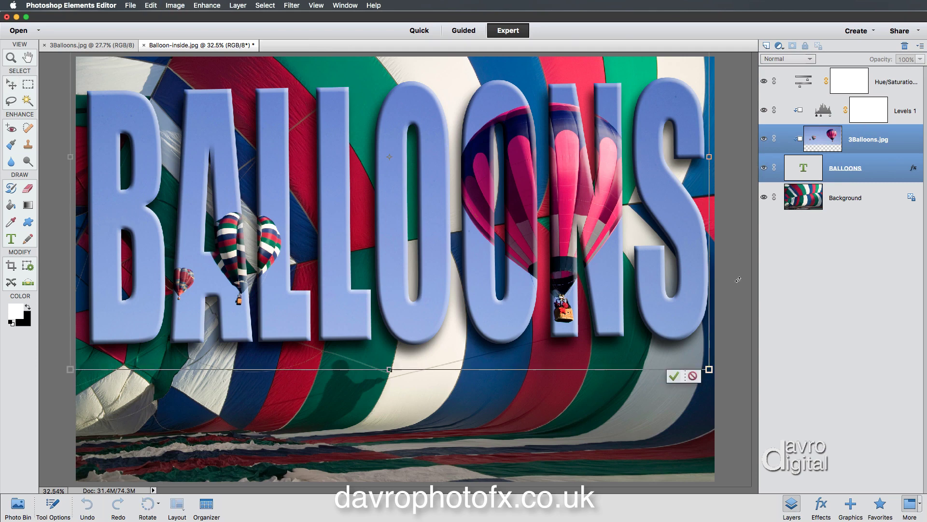
left_click_drag(722, 382, 713, 377)
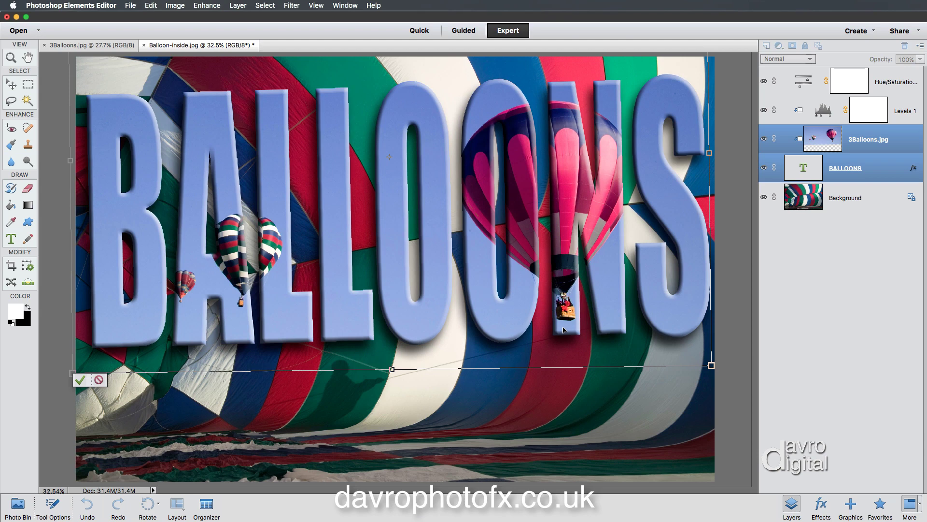
left_click_drag(563, 330, 560, 331)
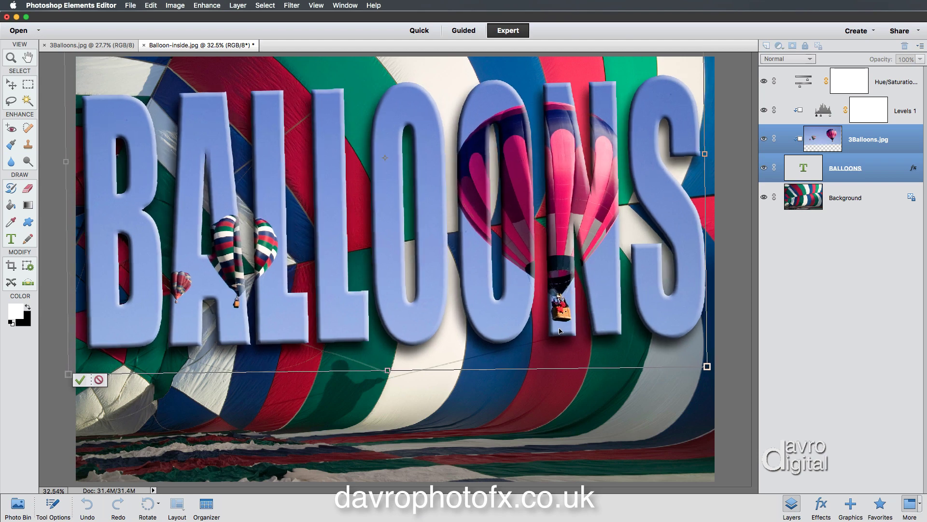
key("Return")
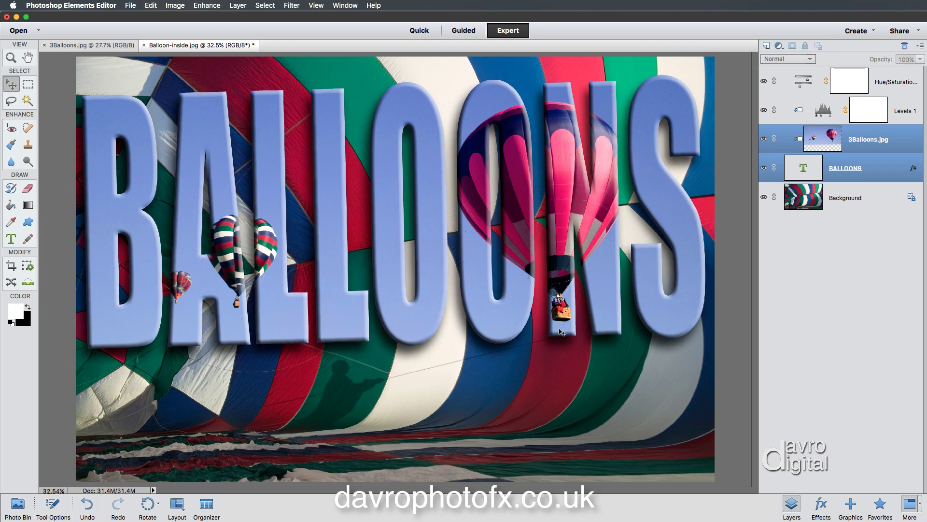
Step: Save the composite with its layers in Photoshop format as Balloons3.psd in the Working folder
left_click(872, 168)
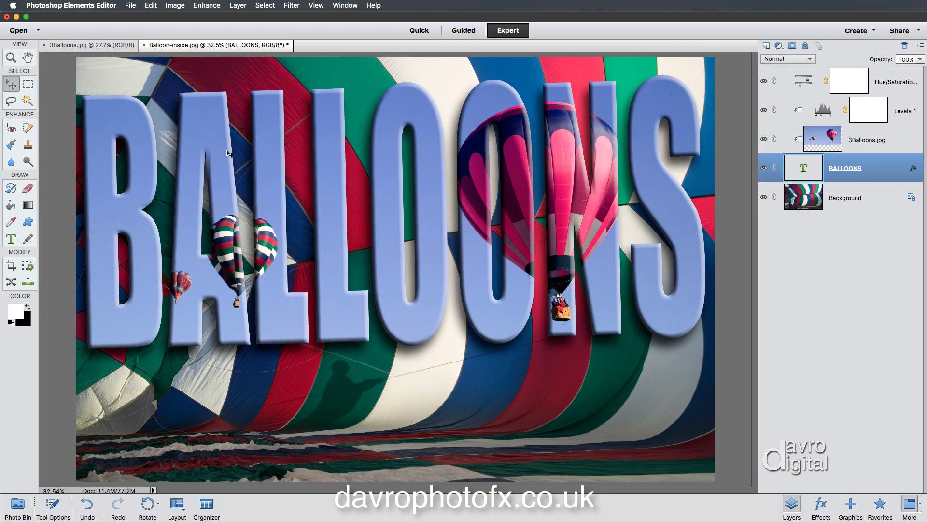
left_click(131, 7)
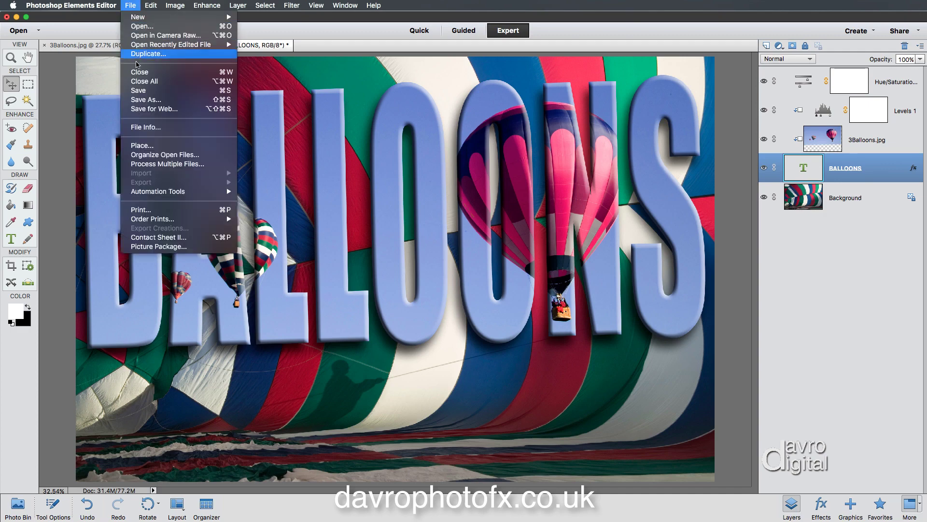
left_click(143, 103)
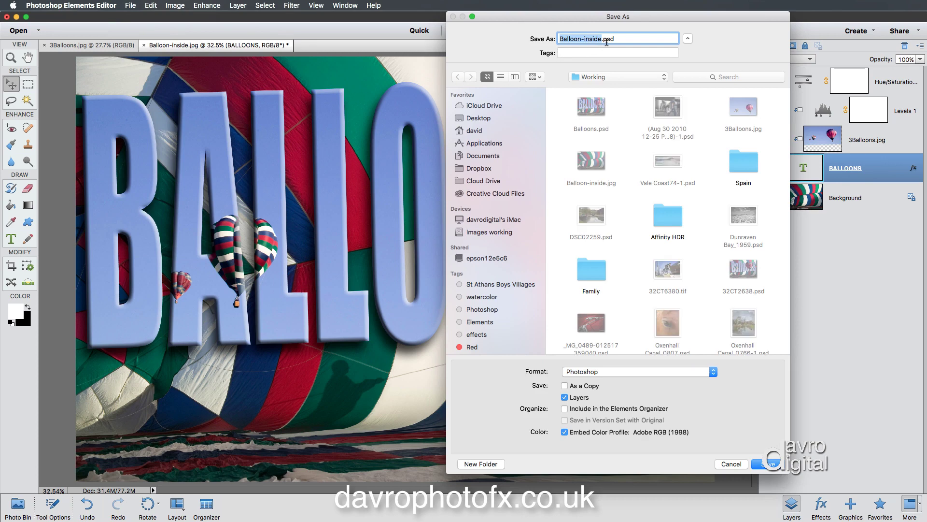
key("Right")
key("BackSpace")
key("BackSpace")
key("BackSpace")
key("BackSpace")
key("BackSpace")
key("BackSpace")
key("BackSpace")
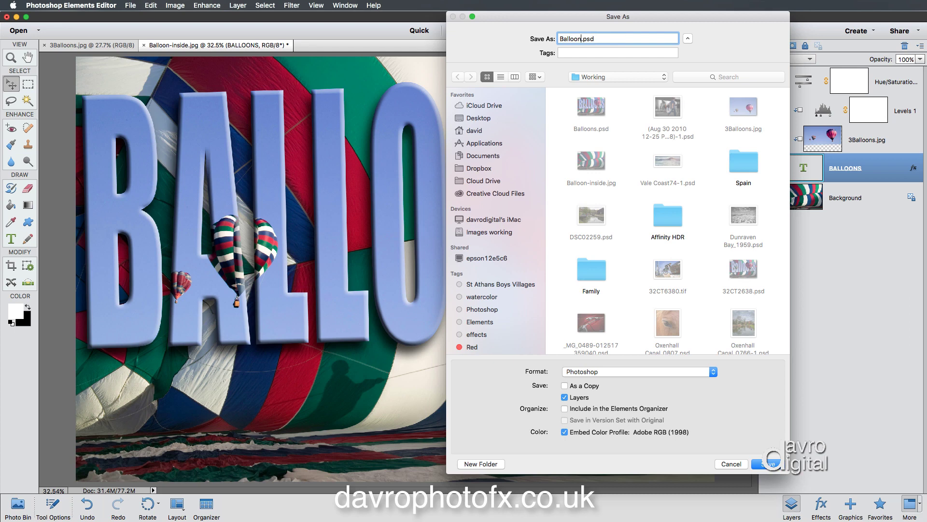
type("s3")
left_click(607, 372)
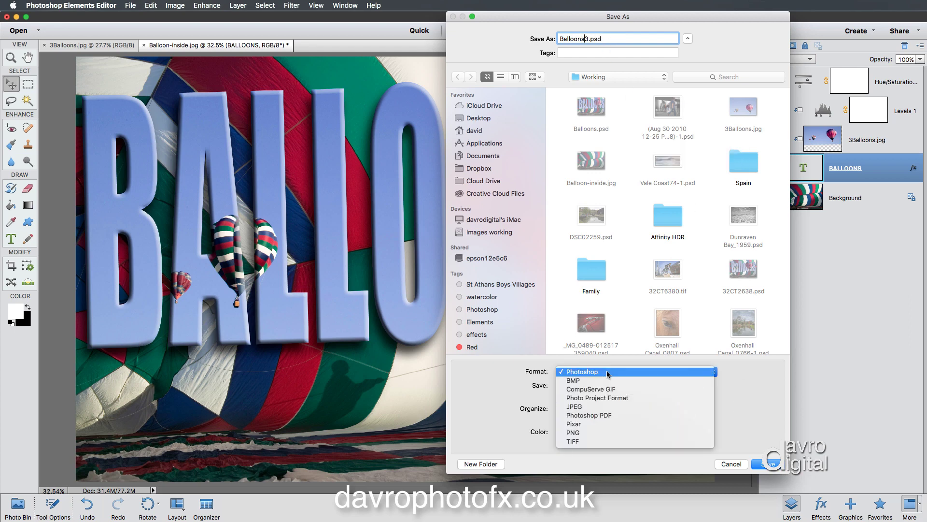
left_click(598, 373)
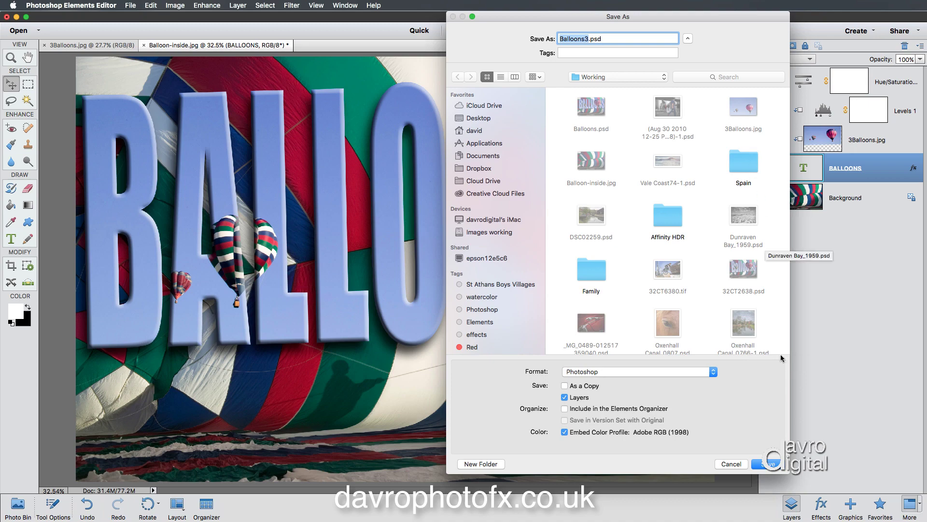
left_click(772, 463)
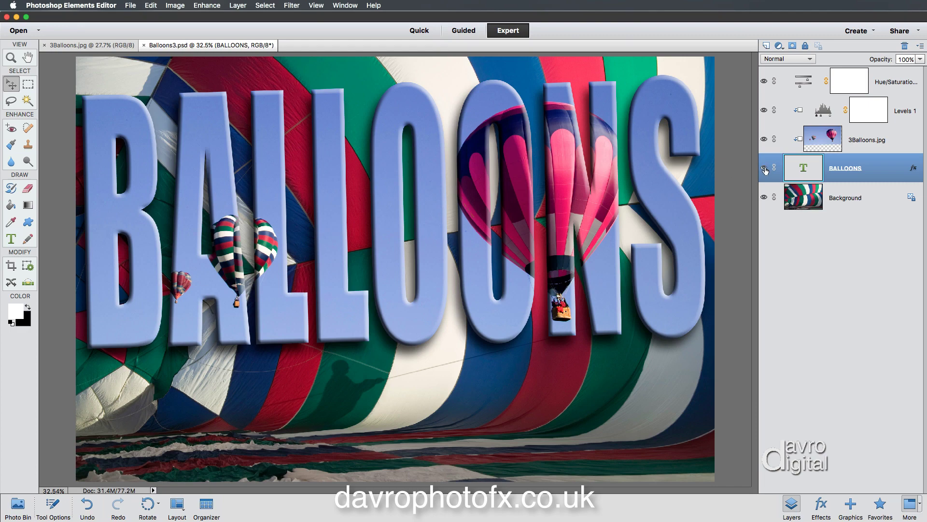
Step: Compare the image with and without the text, balloon and adjustment layers by hiding and showing them, including Levels 1 alone
left_click_drag(764, 168, 764, 84)
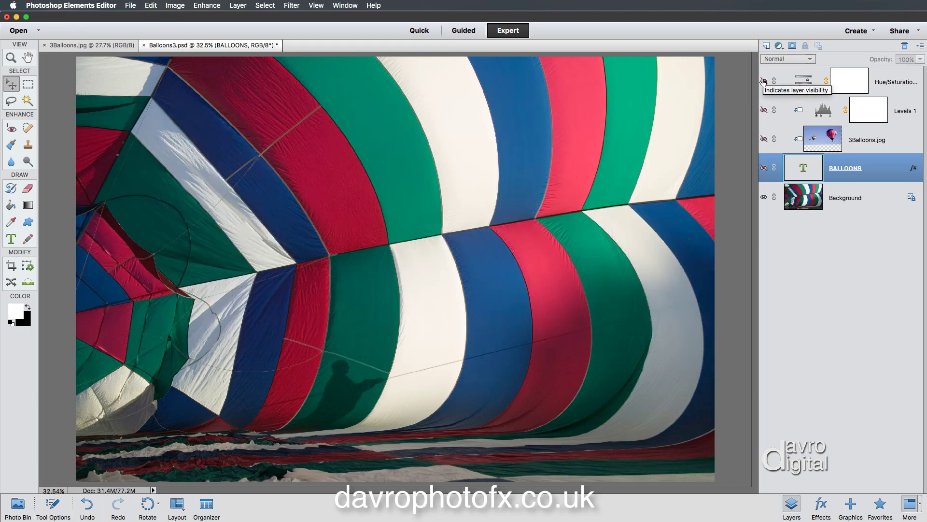
left_click_drag(764, 139, 764, 168)
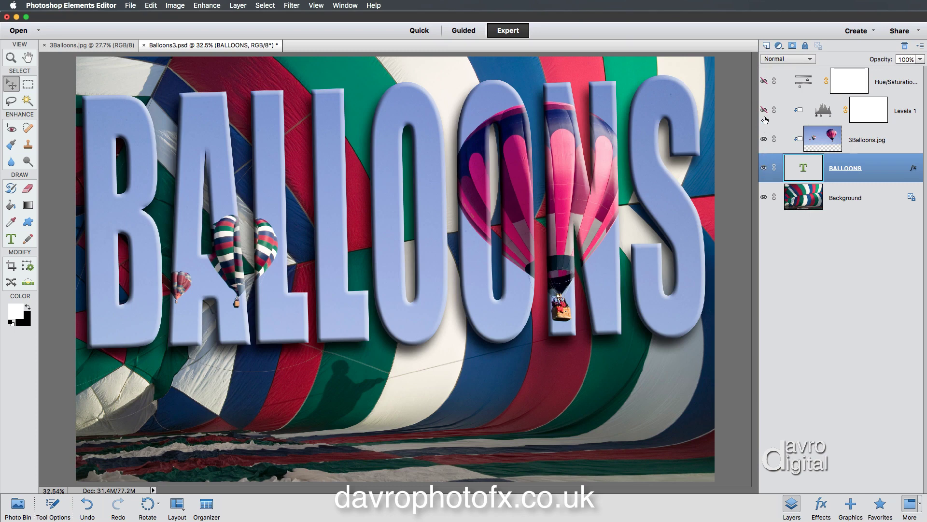
left_click_drag(764, 115, 764, 83)
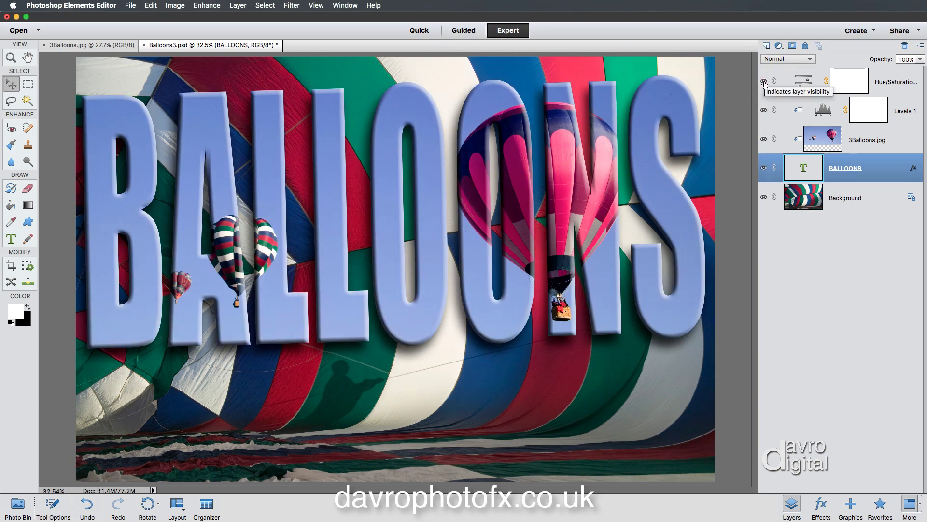
left_click(764, 110)
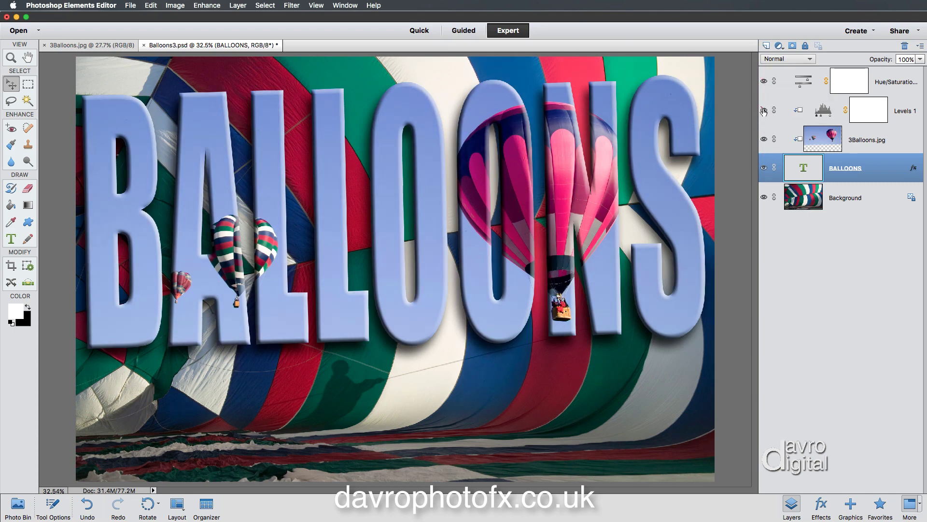
left_click(764, 110)
Step: Reduce the opacity of the Levels 1 adjustment layer to 89%
left_click(831, 113)
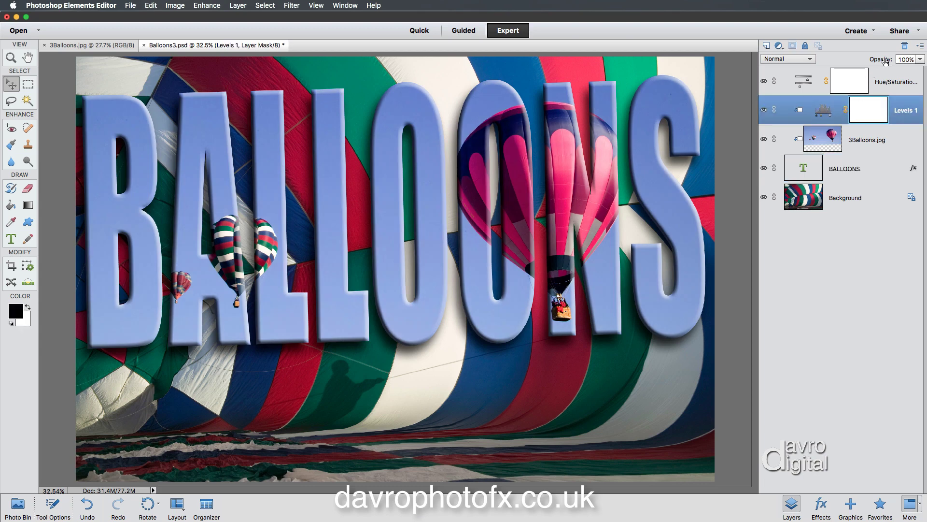
left_click_drag(884, 60, 883, 61)
left_click_drag(880, 62, 880, 64)
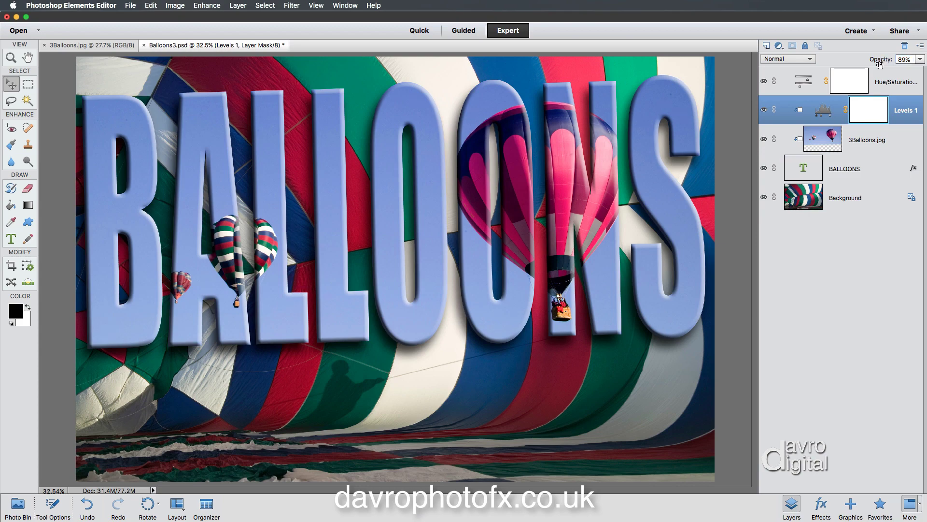